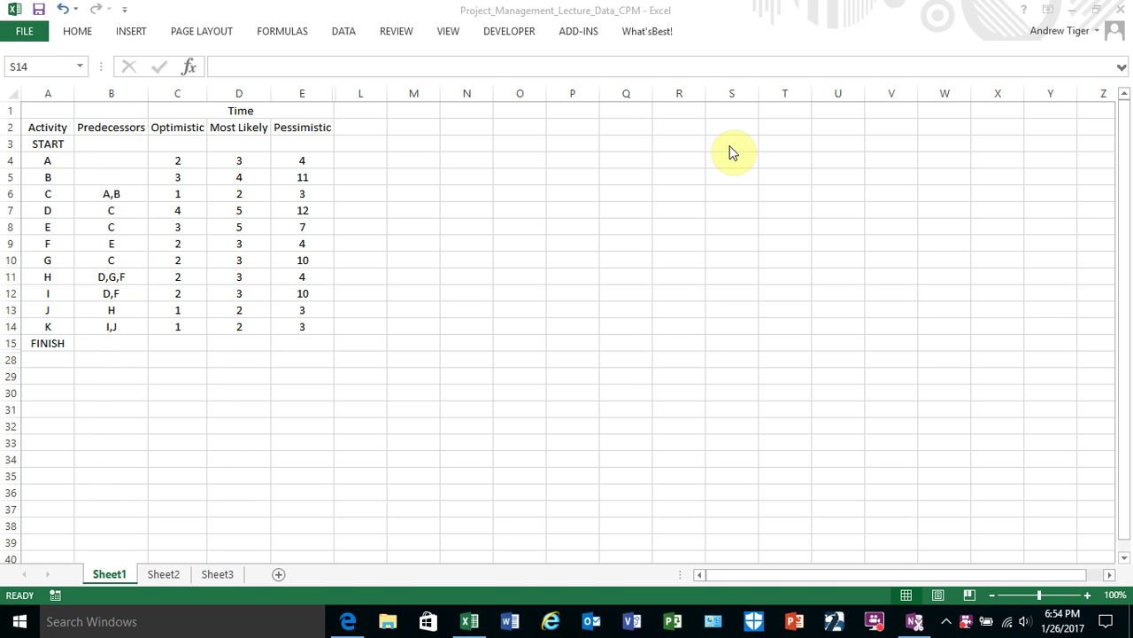
Review the activity list and the predecessors given for activities C through K
{"action": "left_click", "coordinate": [566, 178]}
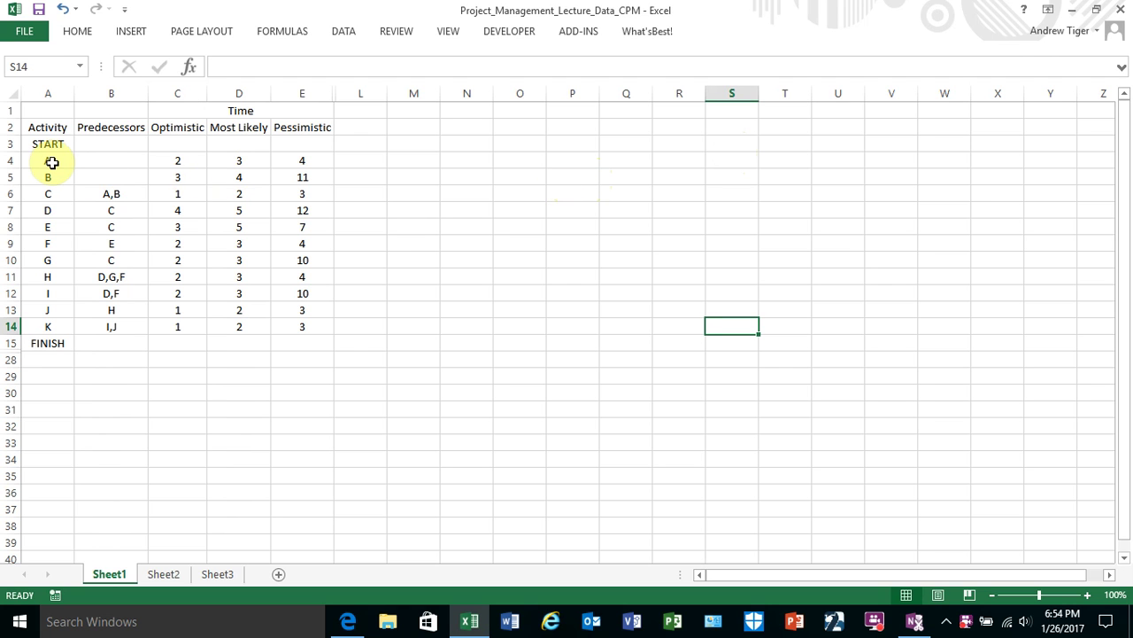
{"action": "left_click_drag", "start_coordinate": [52, 162], "coordinate": [73, 324]}
{"action": "left_click_drag", "start_coordinate": [101, 193], "coordinate": [109, 323]}
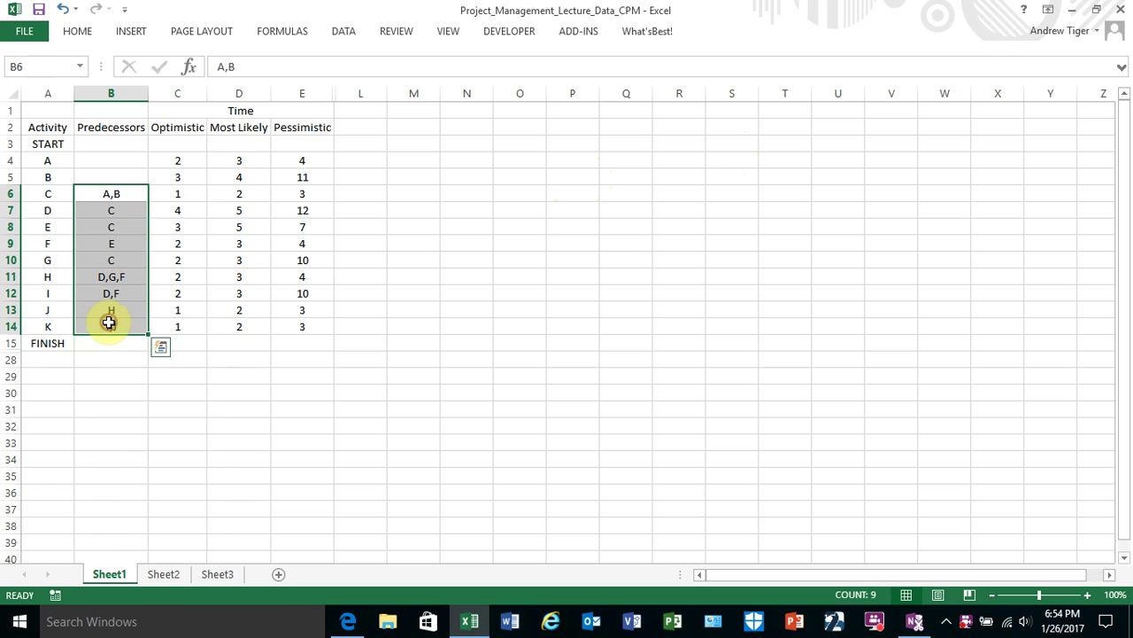
{"action": "left_click", "coordinate": [48, 197]}
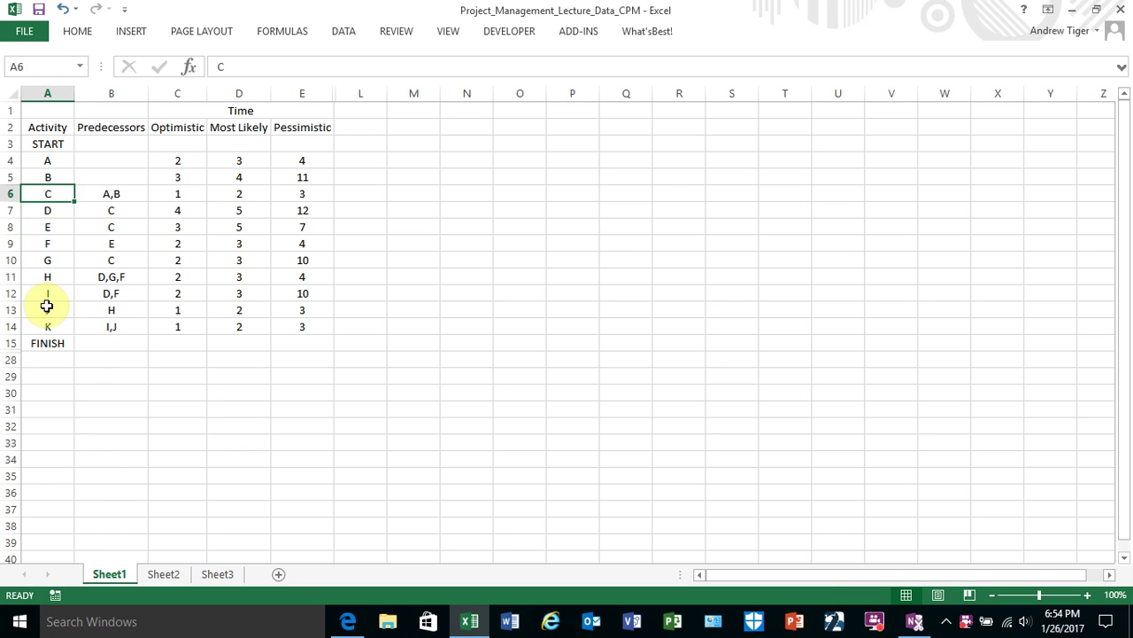
Unhide rows 16 to 27 below the FINISH row, where the network diagram sits
{"action": "left_click", "coordinate": [14, 343]}
{"action": "left_click_drag", "start_coordinate": [14, 343], "coordinate": [12, 372]}
{"action": "right_click", "coordinate": [35, 374]}
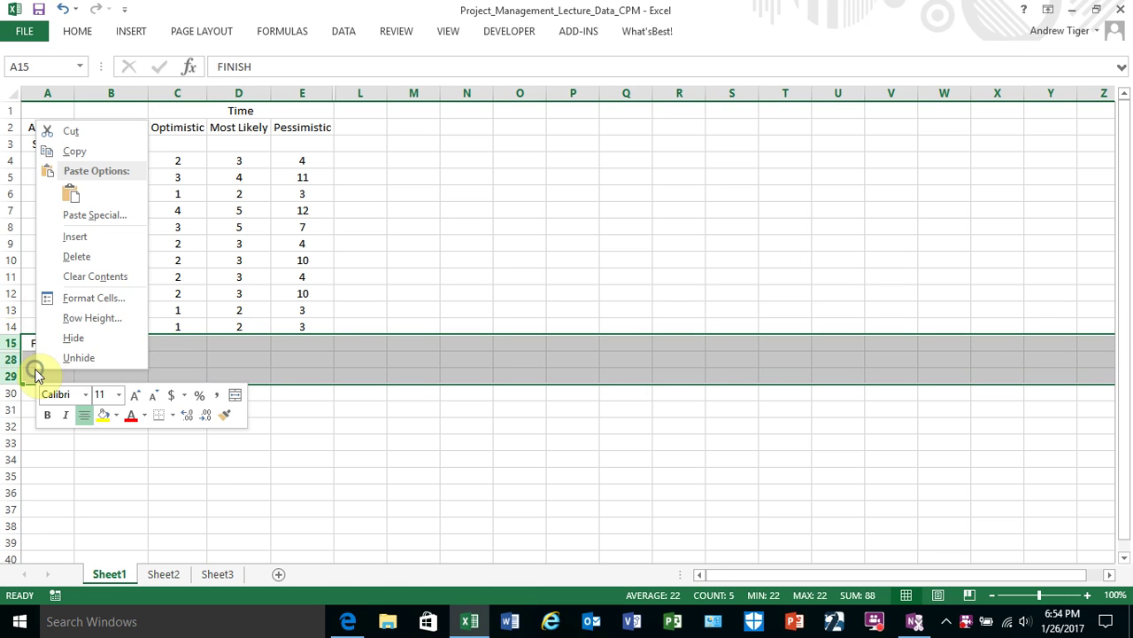
{"action": "left_click", "coordinate": [81, 358]}
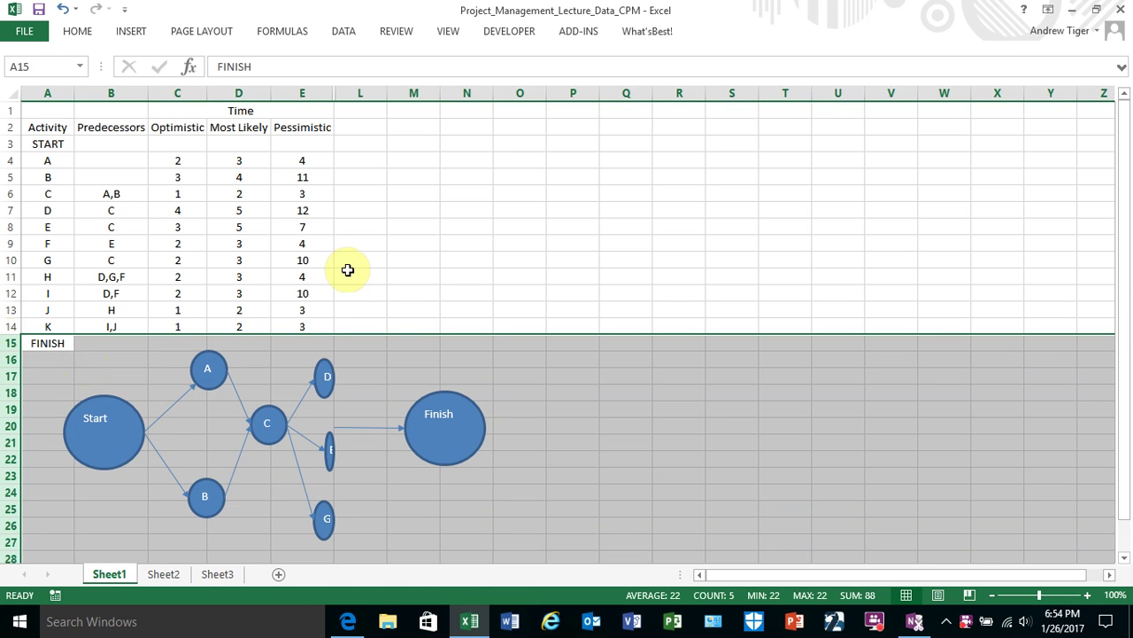
Unhide columns F to K between the Pessimistic column and column L
{"action": "left_click_drag", "start_coordinate": [309, 93], "coordinate": [351, 95]}
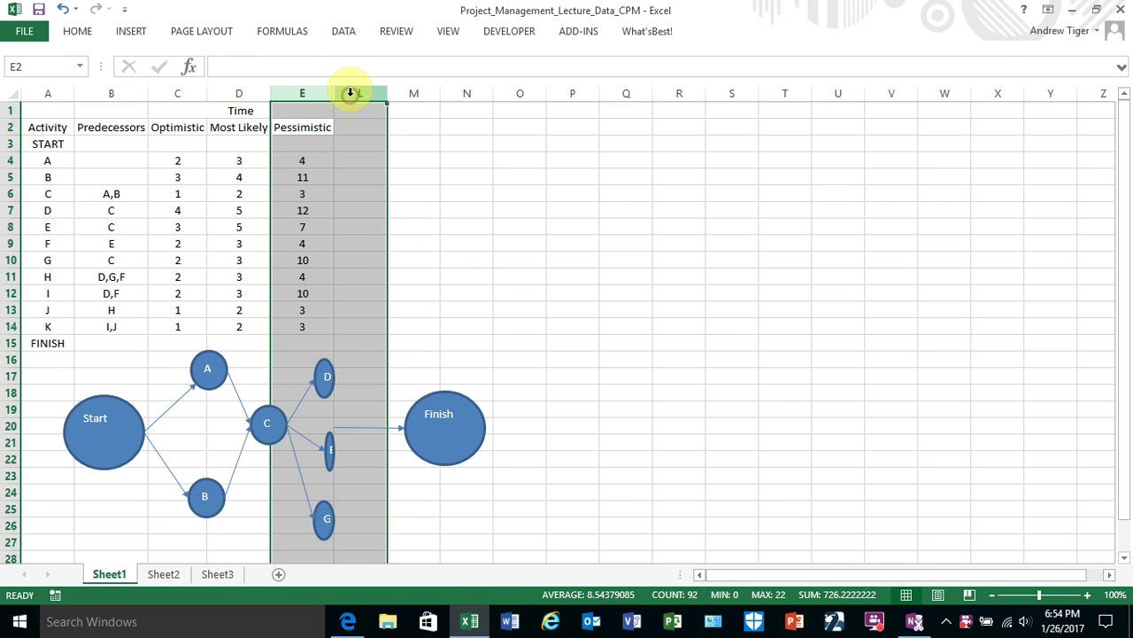
{"action": "left_click", "coordinate": [356, 108]}
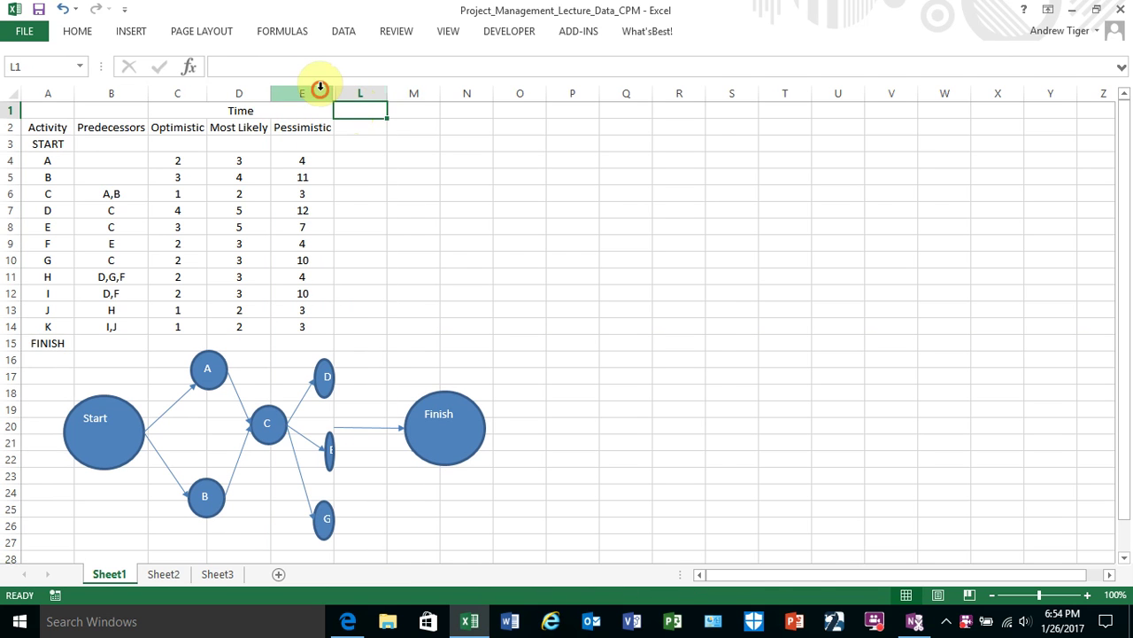
{"action": "left_click_drag", "start_coordinate": [318, 89], "coordinate": [357, 93]}
{"action": "left_click", "coordinate": [362, 84]}
{"action": "right_click", "coordinate": [356, 97]}
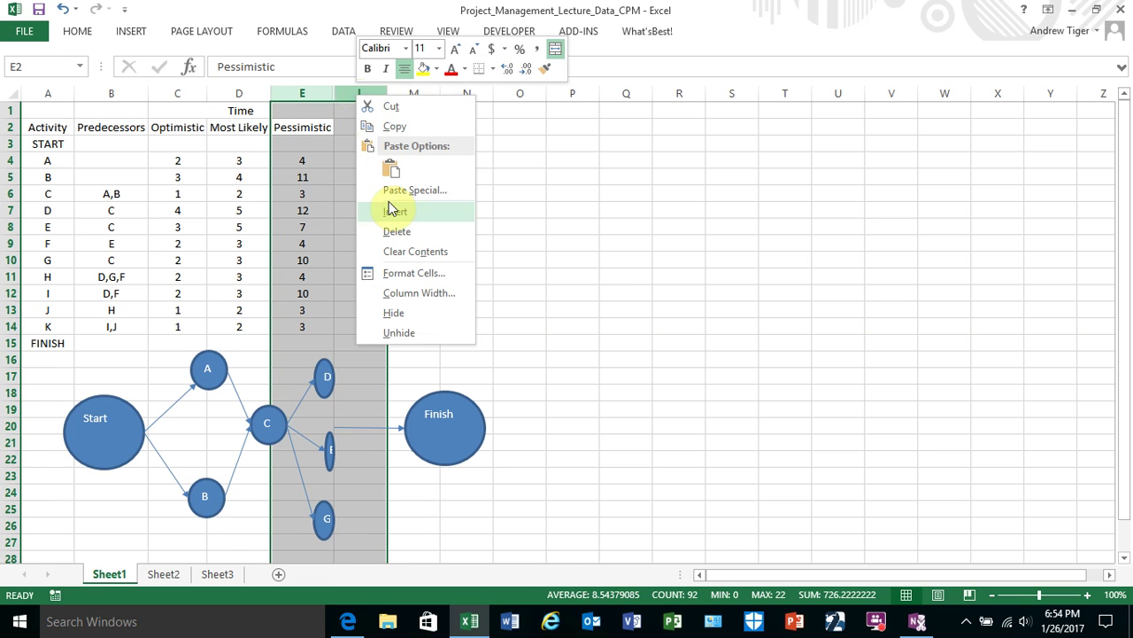
{"action": "left_click", "coordinate": [419, 331]}
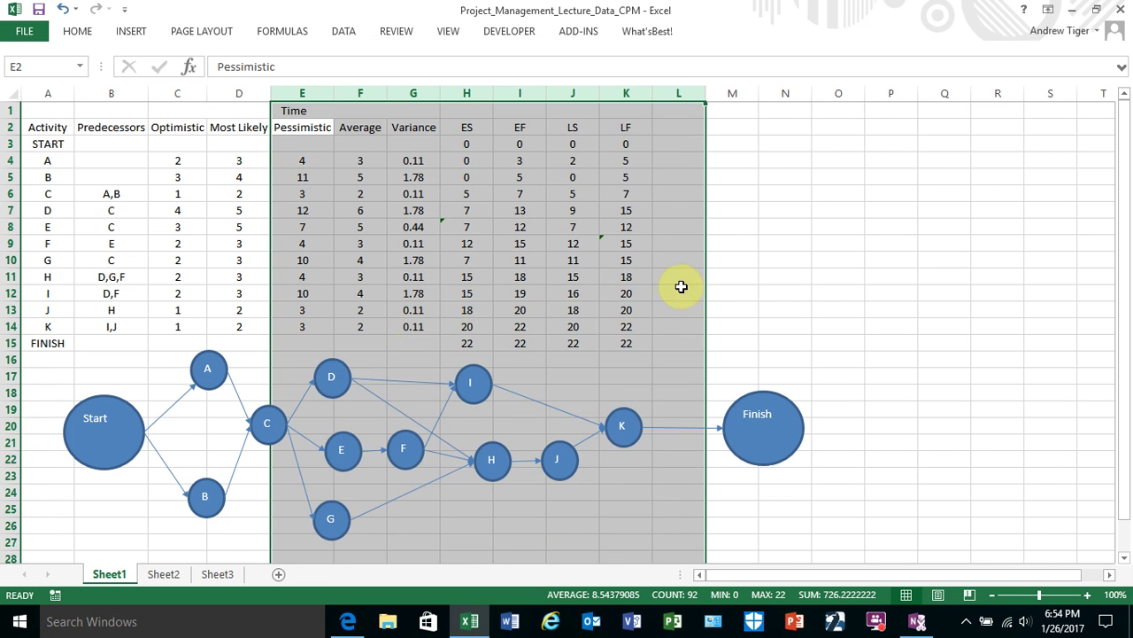
{"action": "left_click", "coordinate": [726, 290]}
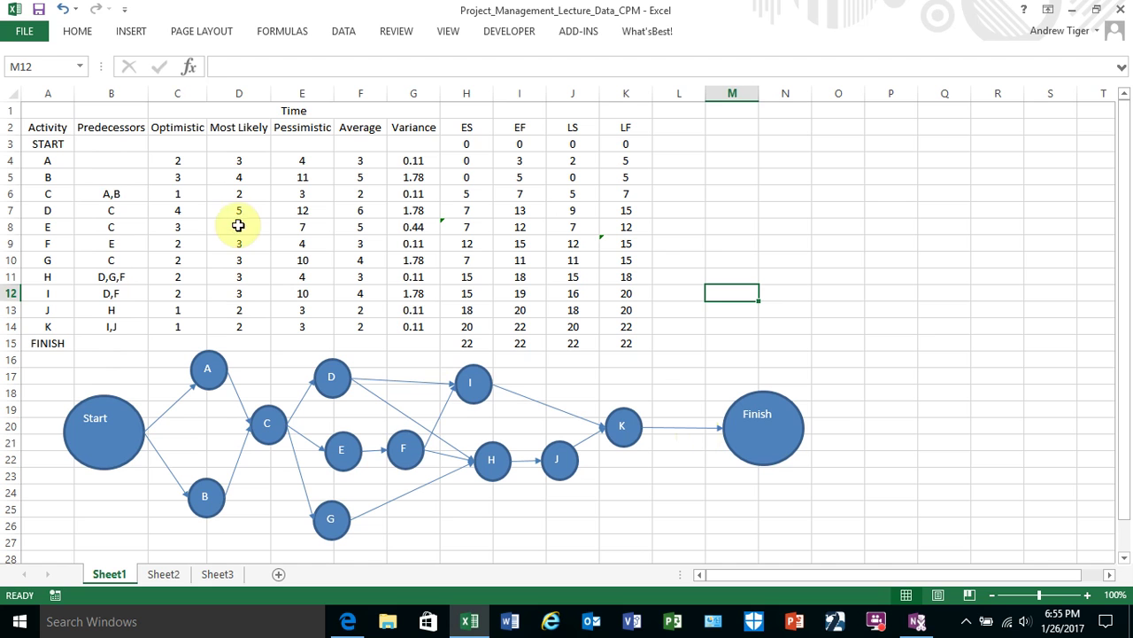
Review the predecessors in B6:B14 and the calculated columns from Average through LF
{"action": "left_click_drag", "start_coordinate": [101, 195], "coordinate": [124, 331]}
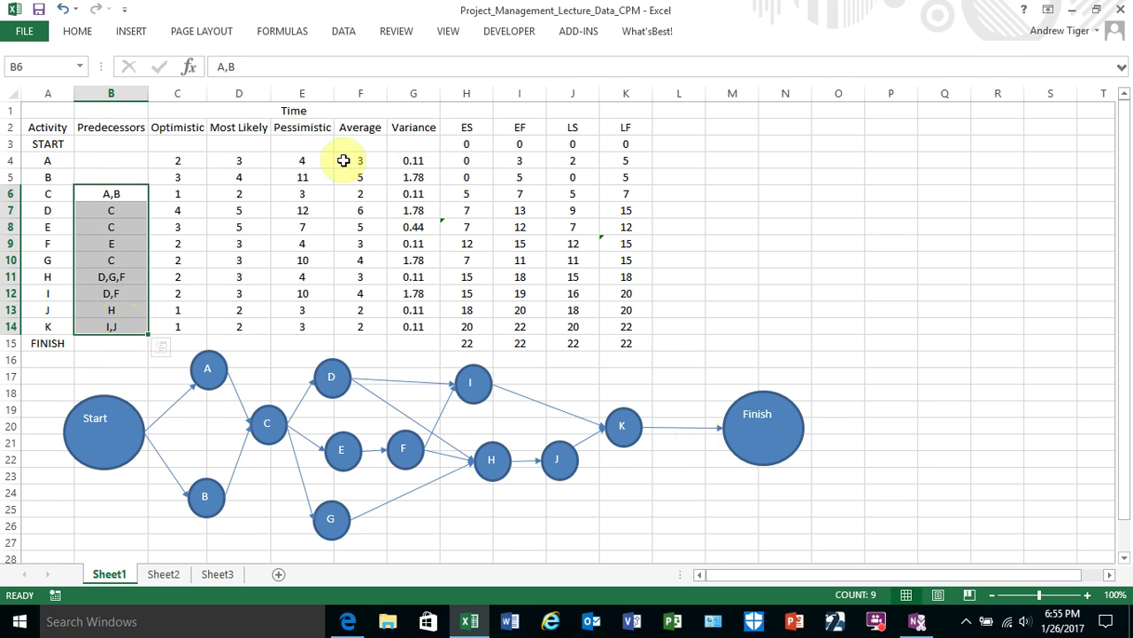
{"action": "left_click", "coordinate": [354, 162]}
{"action": "left_click_drag", "start_coordinate": [354, 161], "coordinate": [612, 355]}
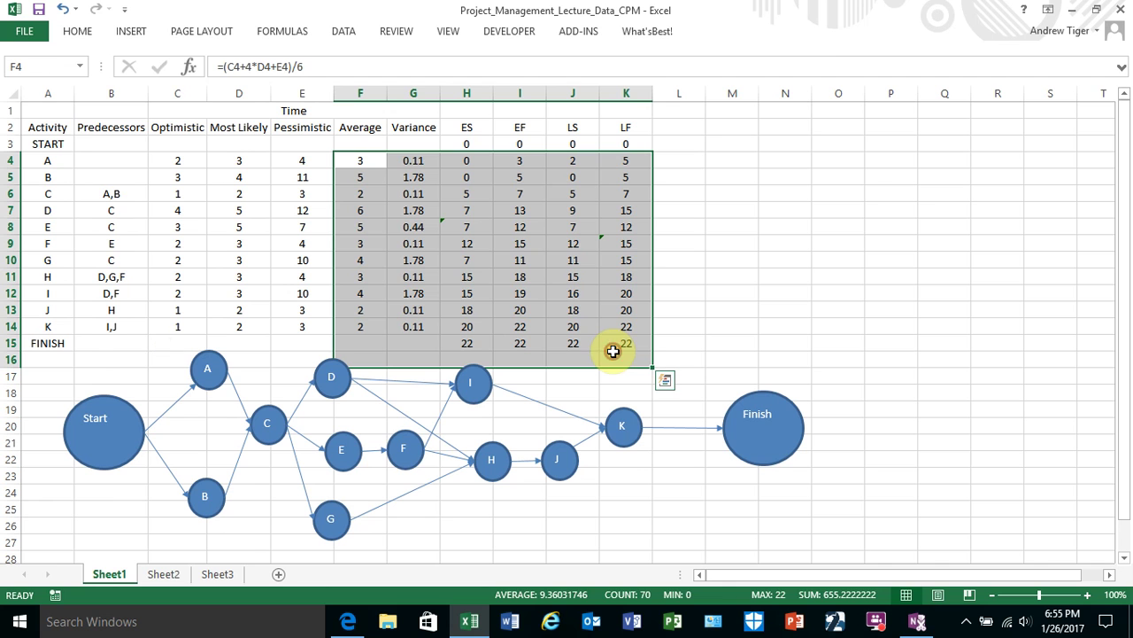
{"action": "left_click", "coordinate": [802, 266]}
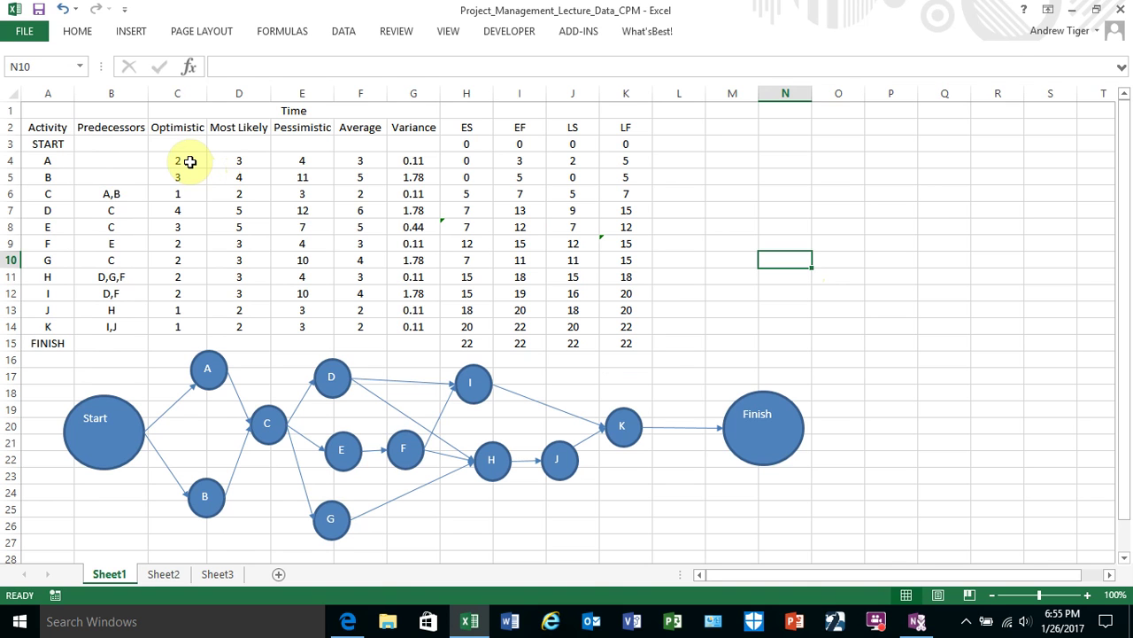
Inspect the Average and Variance formulas for activity A and the range they fill down to activity K, leaving them unedited
{"action": "left_click", "coordinate": [359, 159]}
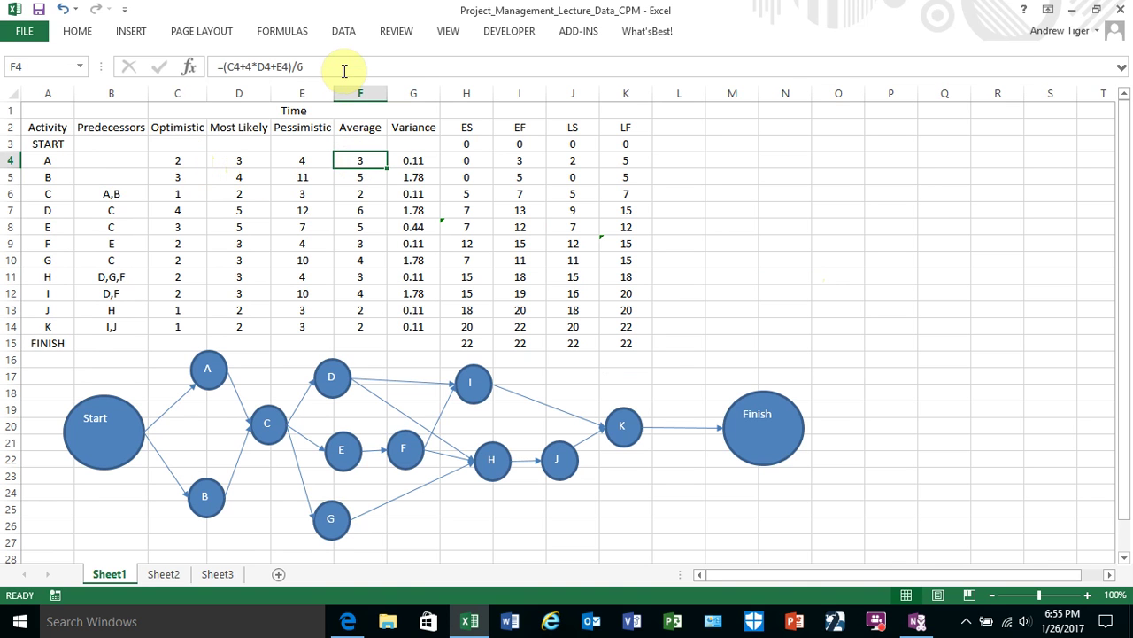
{"action": "left_click", "coordinate": [348, 67]}
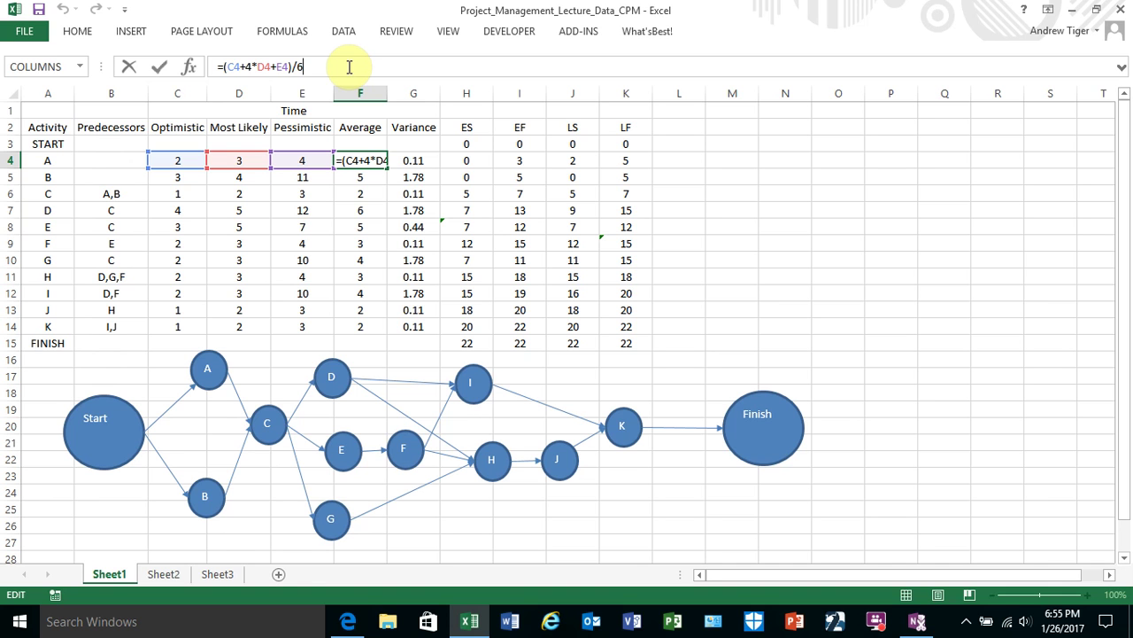
{"action": "key", "text": "Escape"}
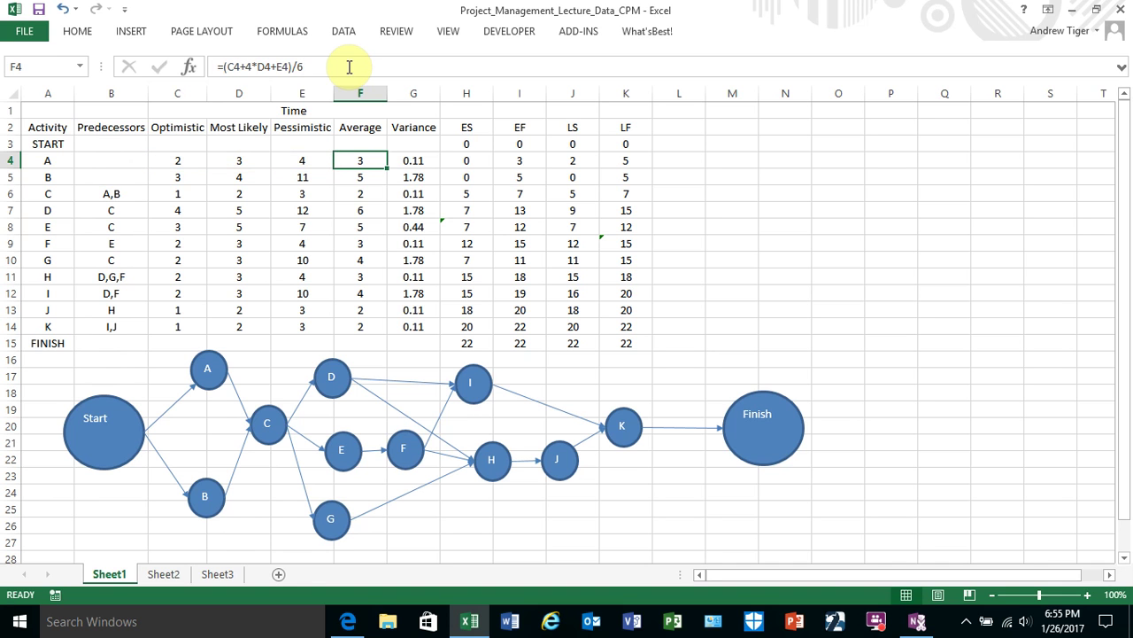
{"action": "left_click", "coordinate": [427, 158]}
{"action": "left_click", "coordinate": [365, 65]}
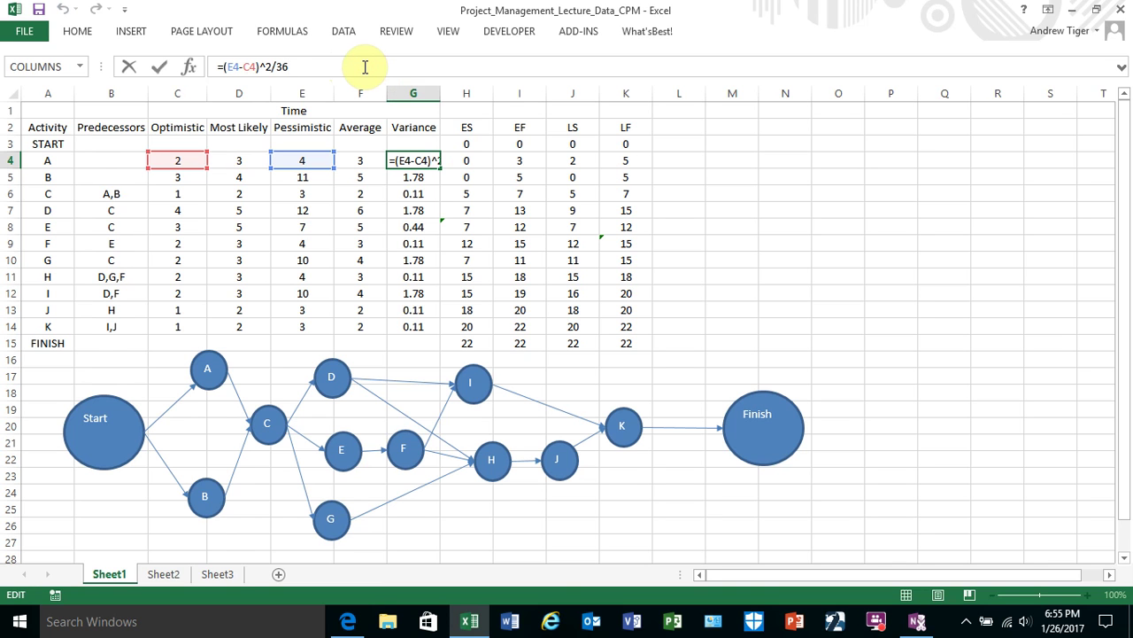
{"action": "key", "text": "Escape"}
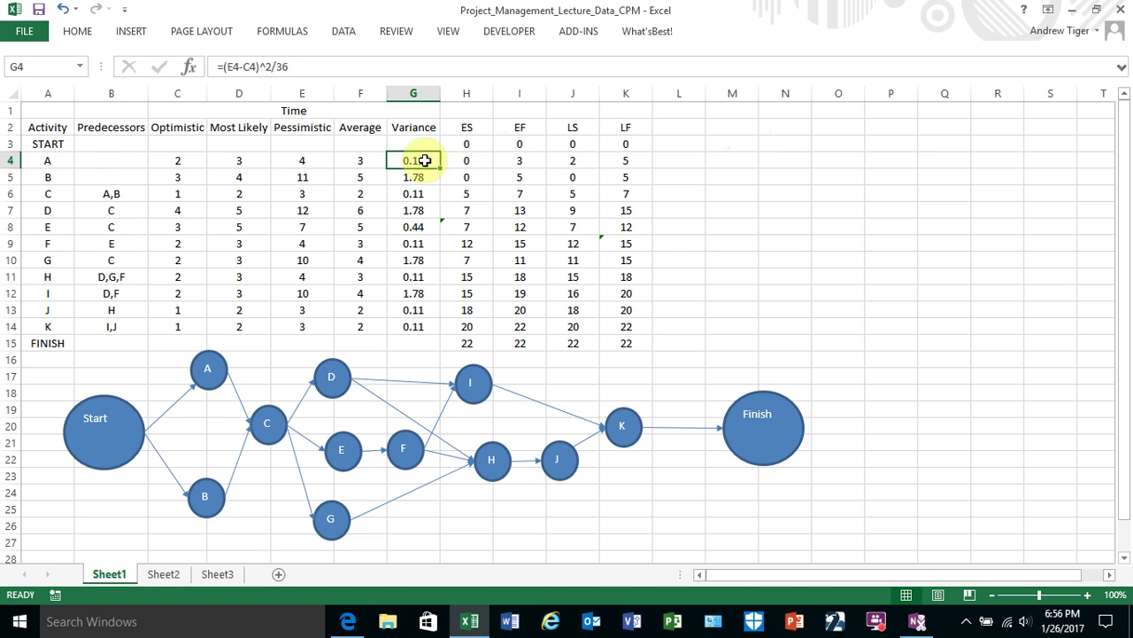
{"action": "left_click_drag", "start_coordinate": [377, 161], "coordinate": [436, 335]}
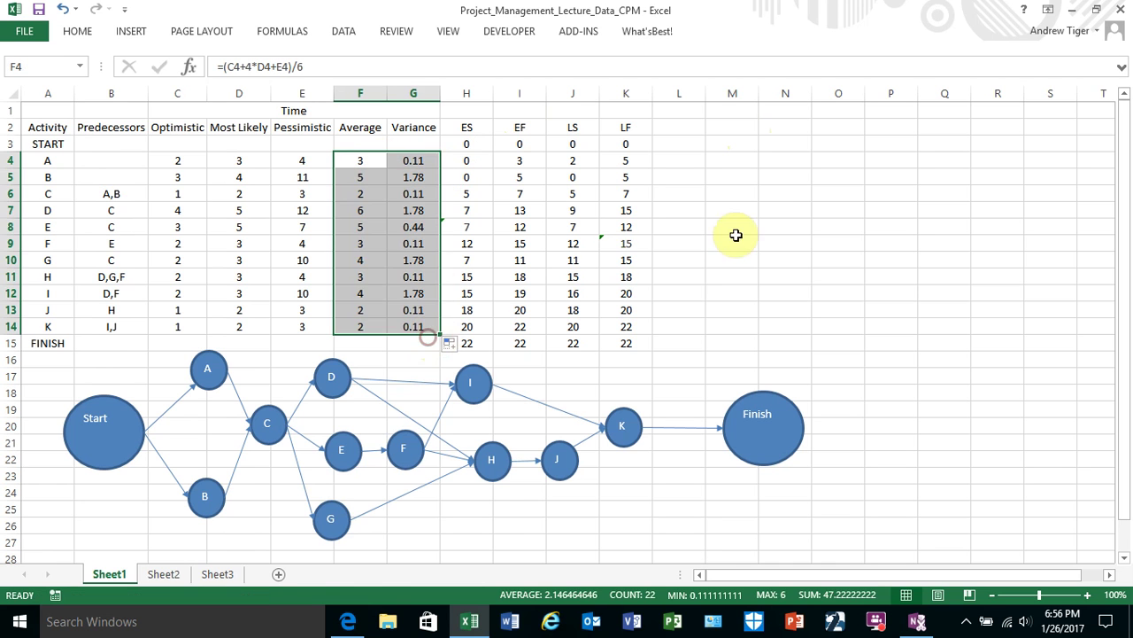
{"action": "left_click", "coordinate": [779, 223]}
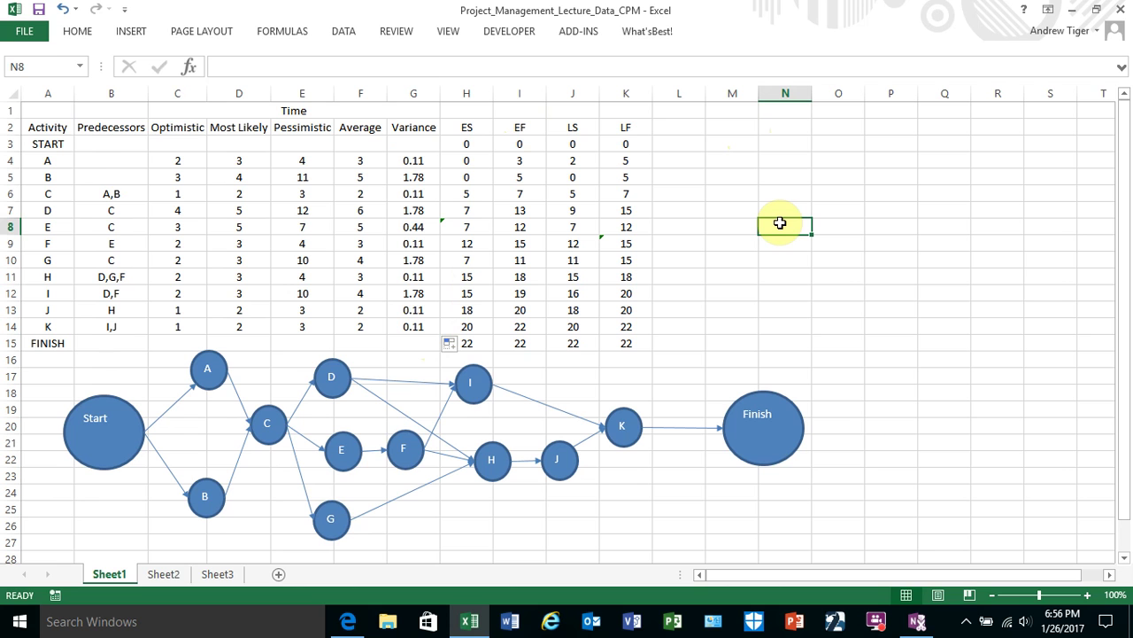
{"action": "left_click", "coordinate": [798, 159]}
Inspect the EF and LS formulas in the START row and the range they cover down to FINISH
{"action": "left_click", "coordinate": [514, 124]}
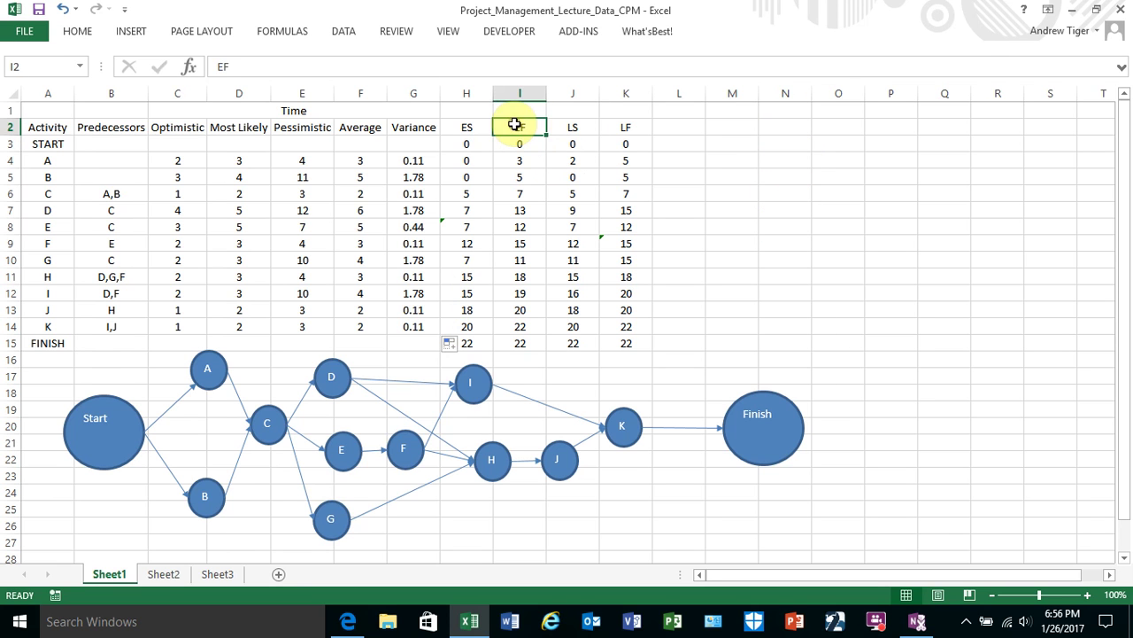
{"action": "left_click", "coordinate": [562, 127]}
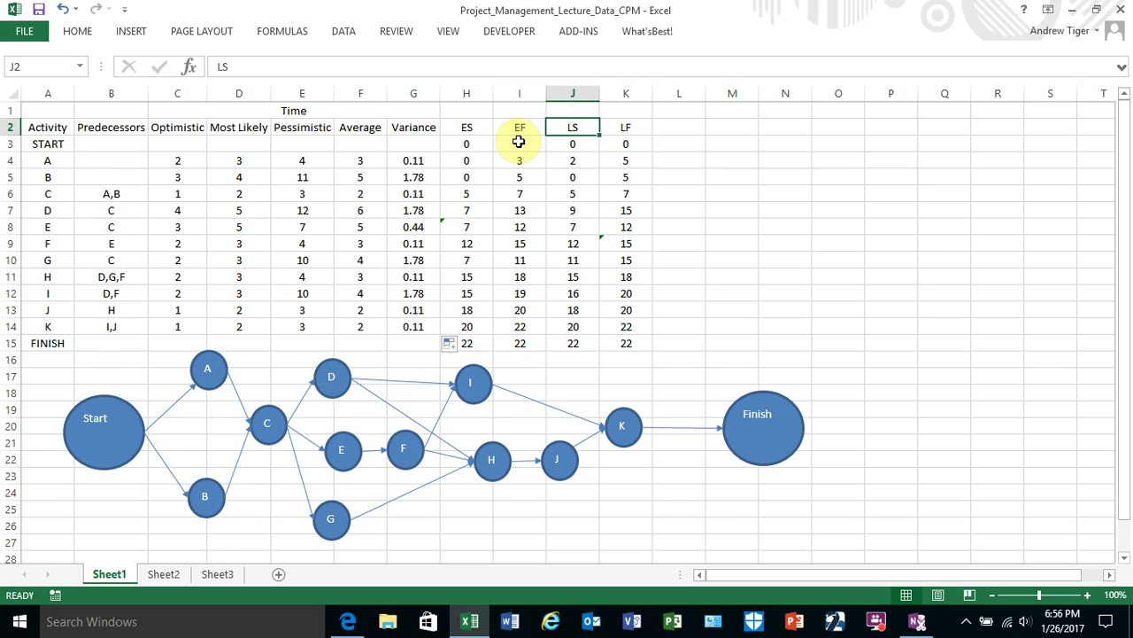
{"action": "left_click", "coordinate": [519, 144]}
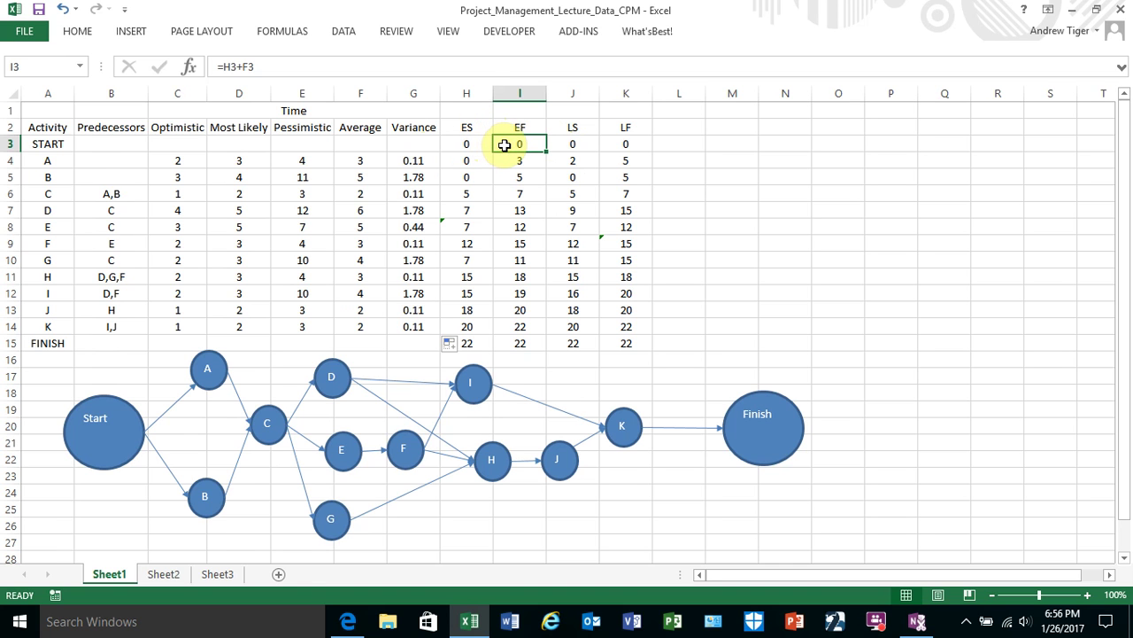
{"action": "left_click", "coordinate": [363, 69]}
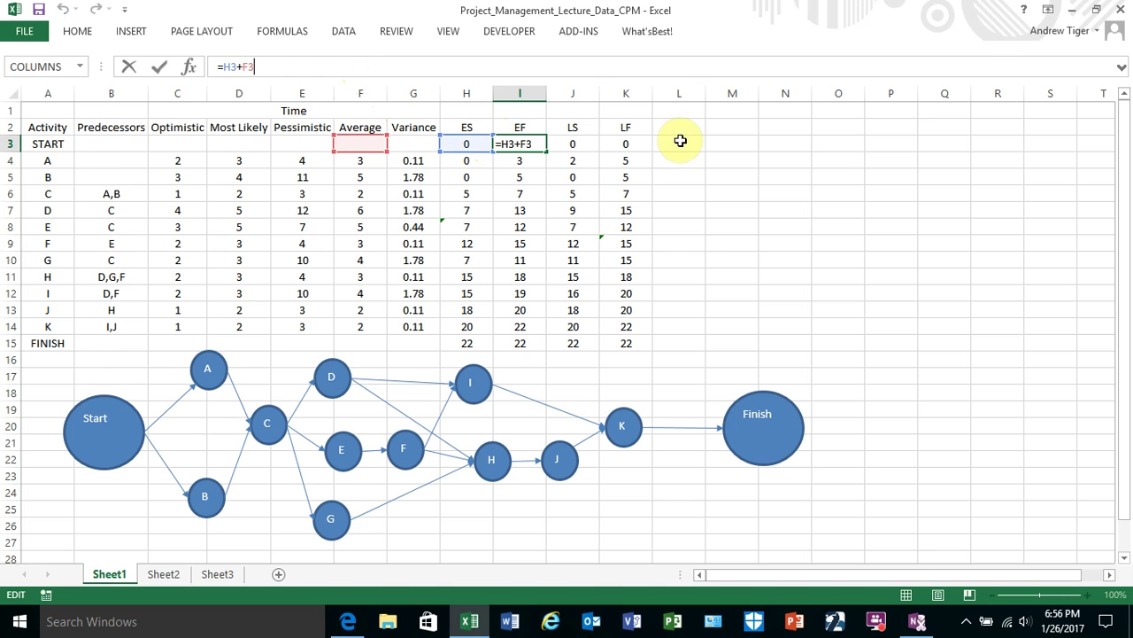
{"action": "key", "text": "ctrl+Return"}
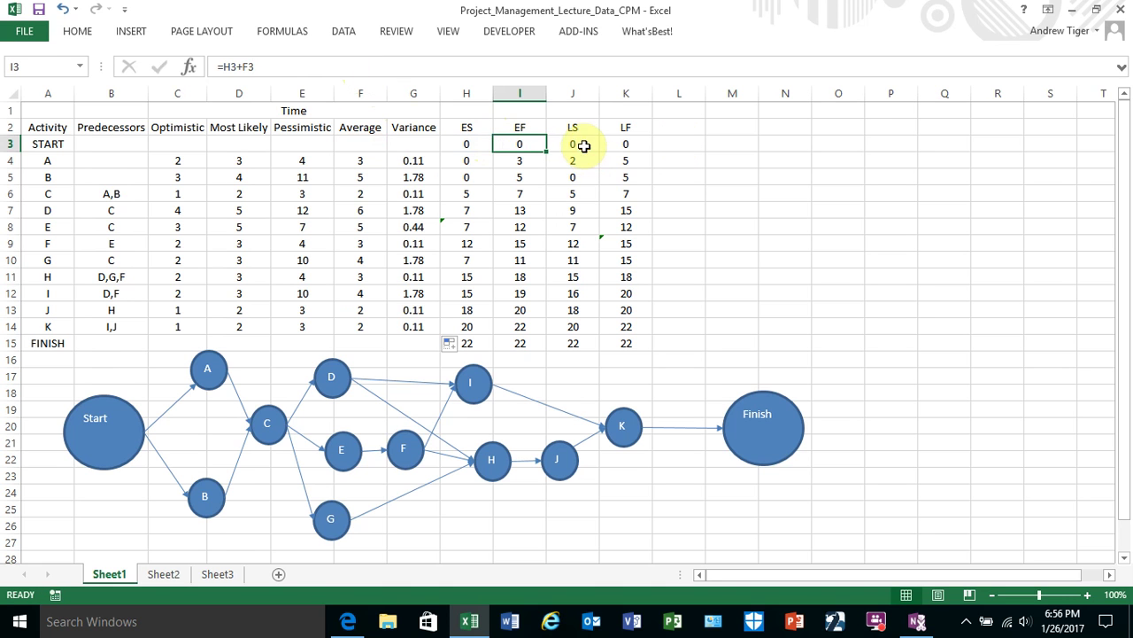
{"action": "left_click", "coordinate": [574, 143]}
{"action": "left_click", "coordinate": [381, 67]}
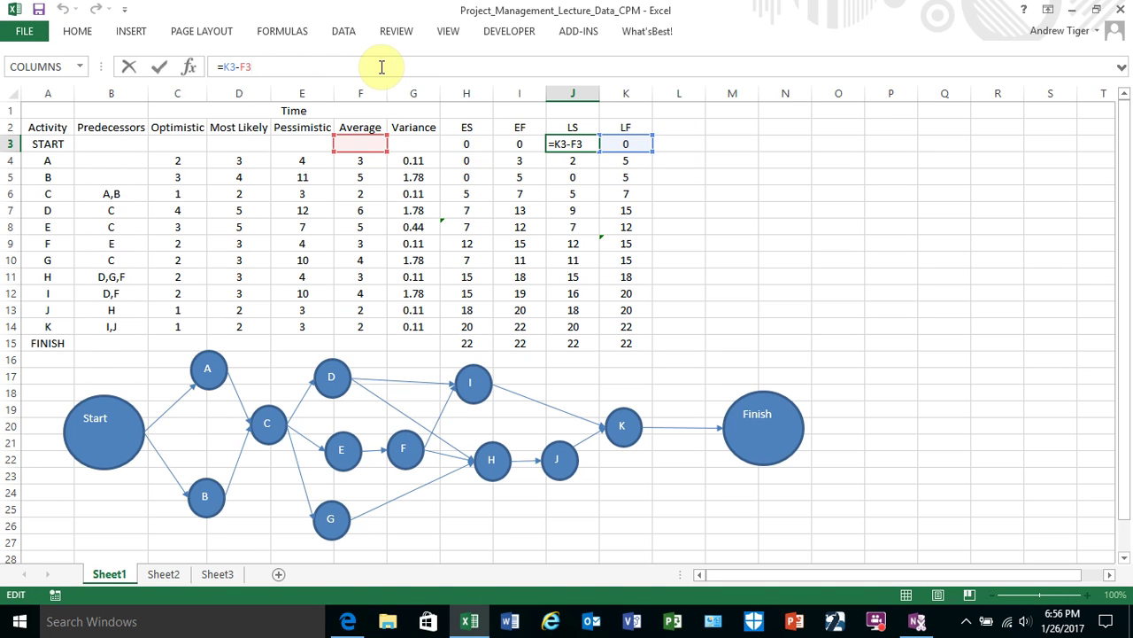
{"action": "key", "text": "ctrl+Return"}
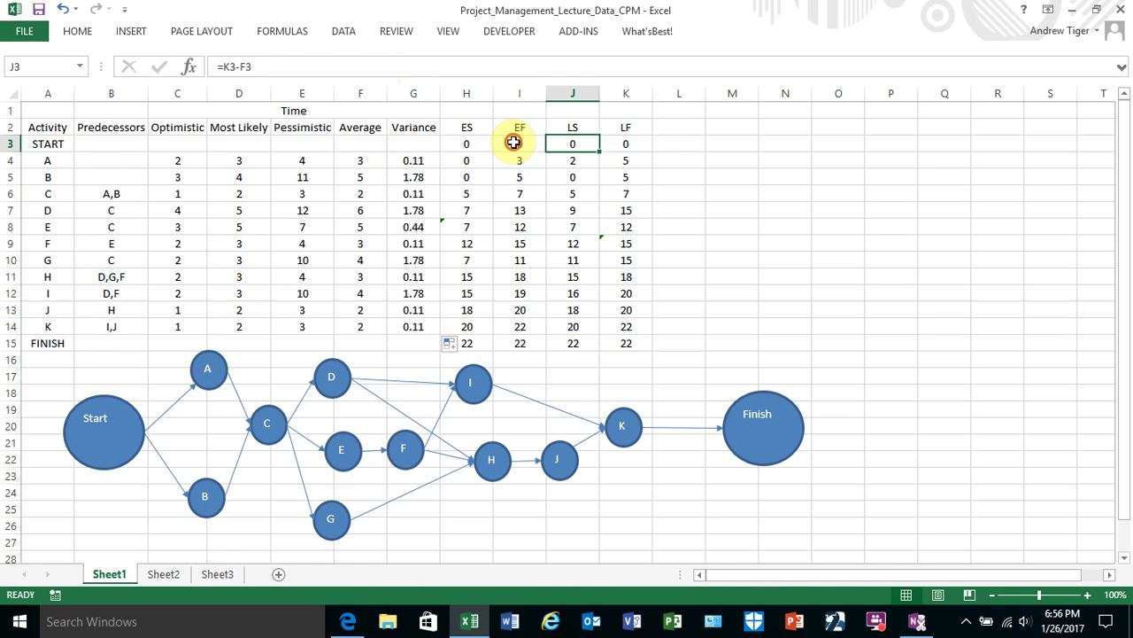
{"action": "left_click_drag", "start_coordinate": [515, 143], "coordinate": [576, 354]}
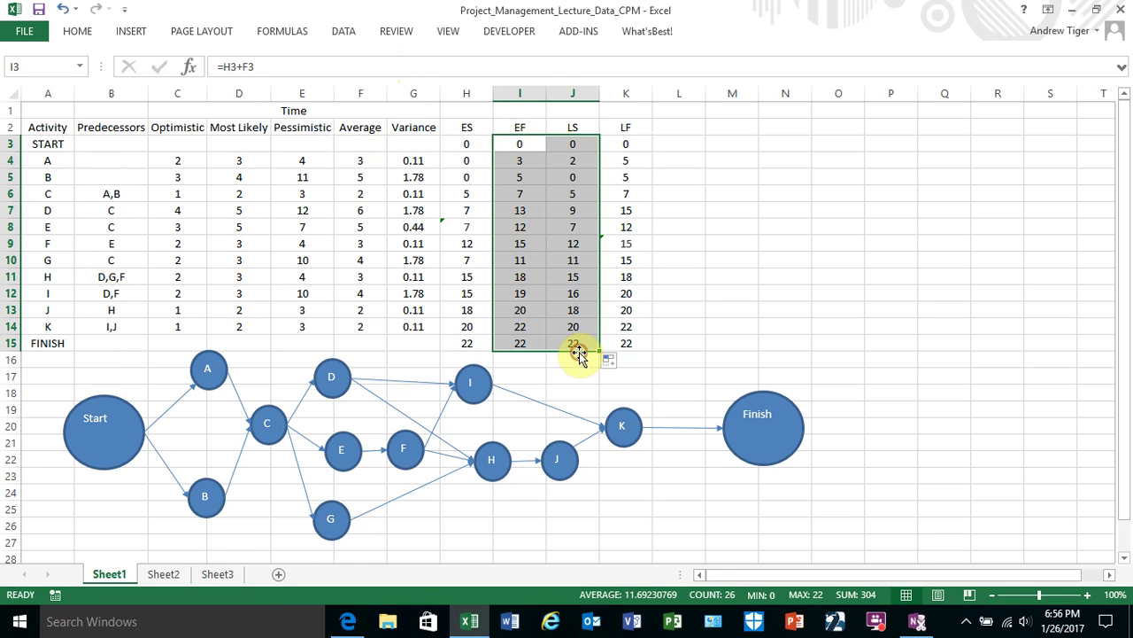
{"action": "left_click", "coordinate": [686, 276]}
Check the ES entries of START and activity A and the LF entry of START
{"action": "left_click", "coordinate": [465, 159]}
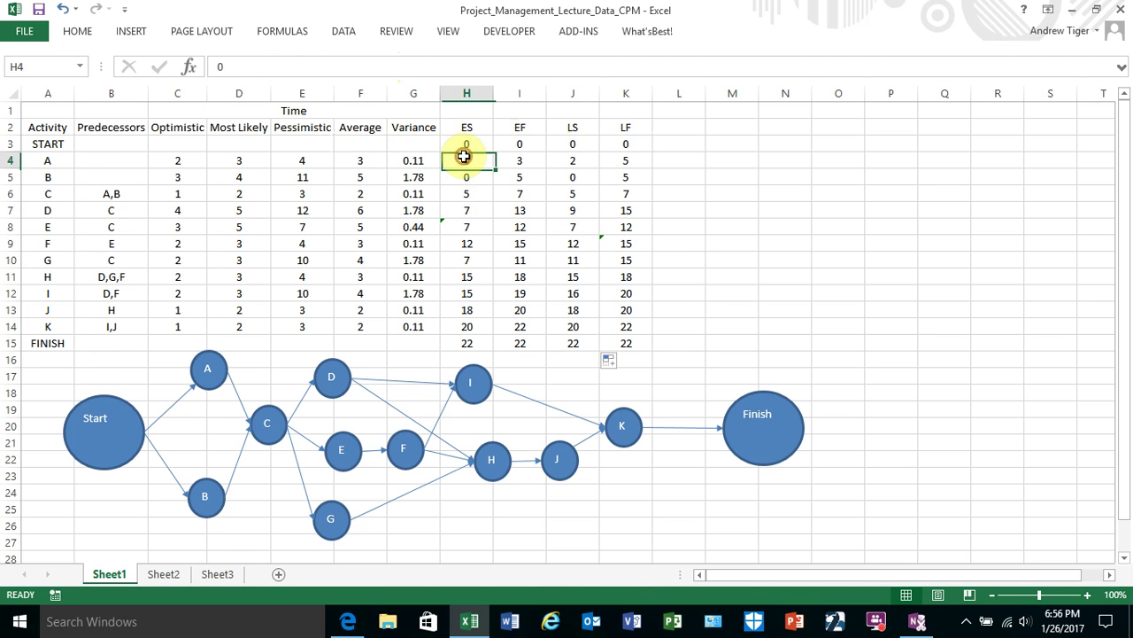
{"action": "left_click", "coordinate": [620, 145]}
{"action": "left_click", "coordinate": [464, 144]}
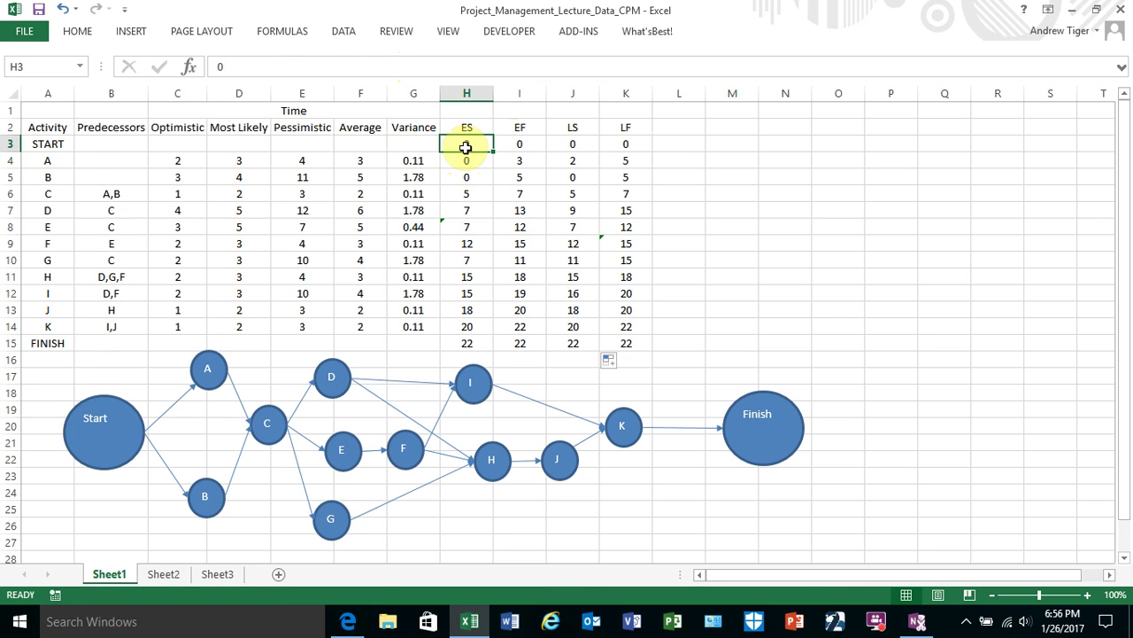
Replace the ES entry of activity A in H4 with the formula =I3, referencing the EF of START
{"action": "left_click", "coordinate": [462, 157]}
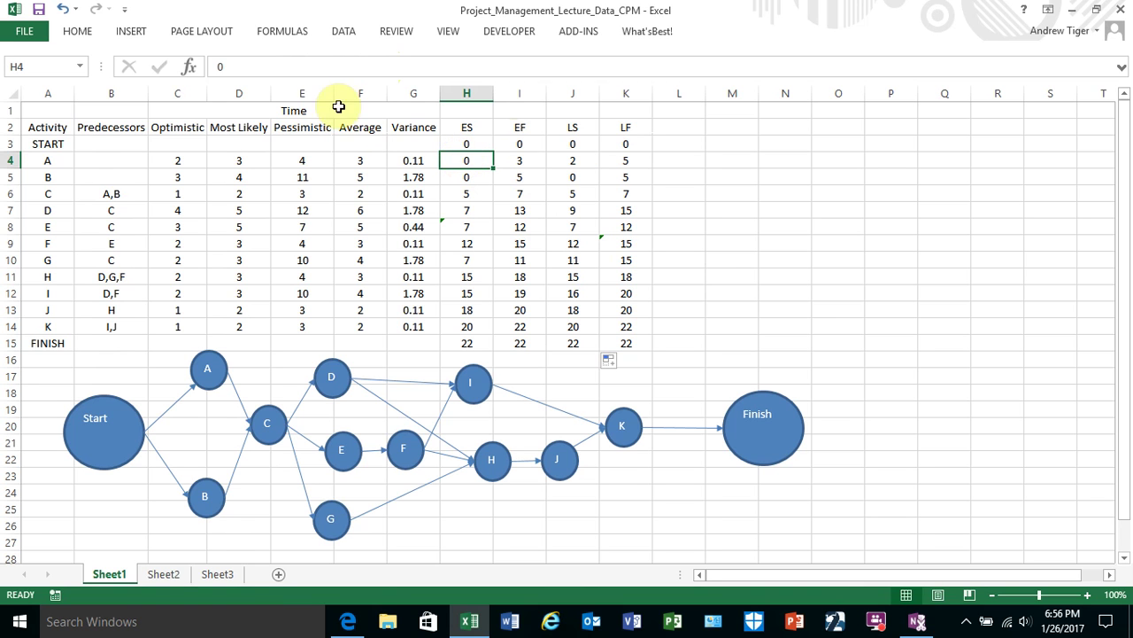
{"action": "left_click", "coordinate": [295, 63]}
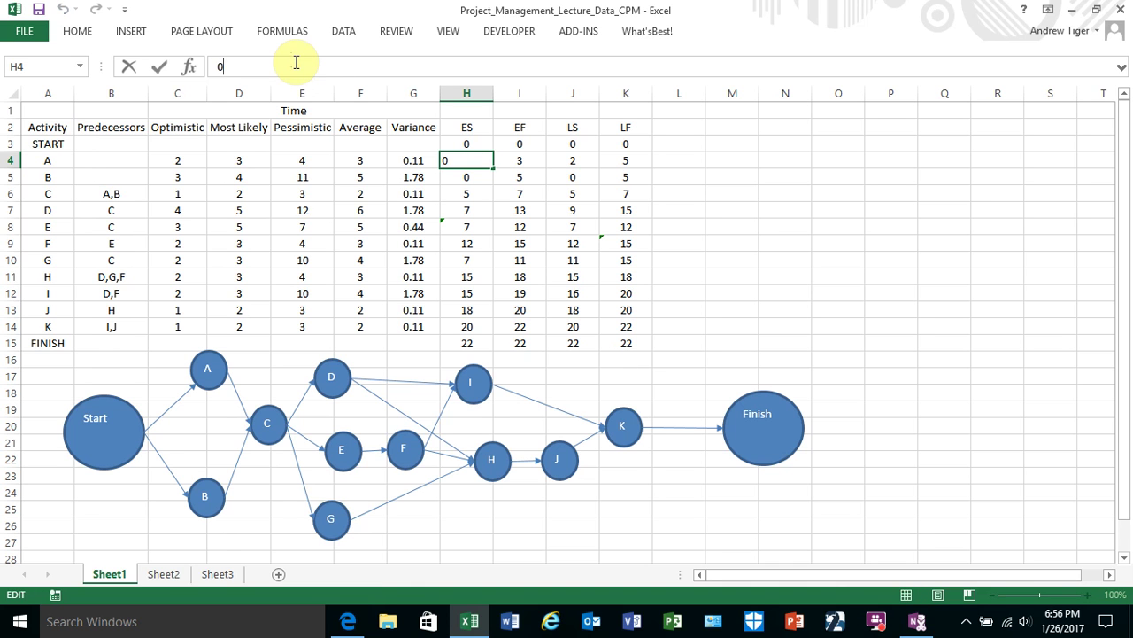
{"action": "type", "text": "="}
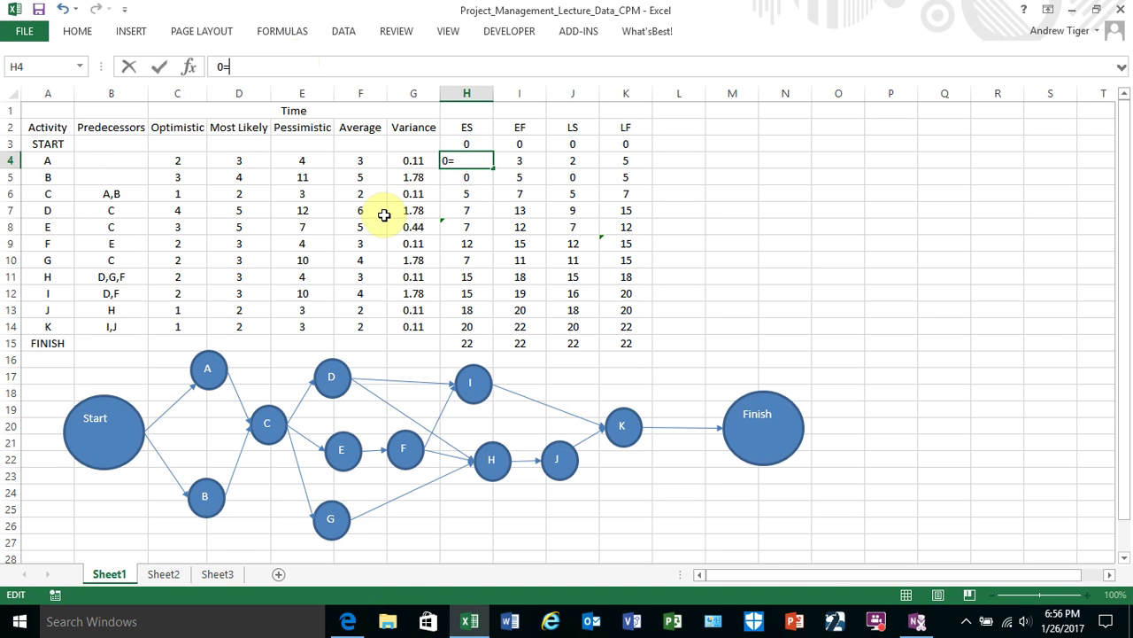
{"action": "key", "text": "Home"}
{"action": "key", "text": "Delete"}
{"action": "left_click", "coordinate": [535, 141]}
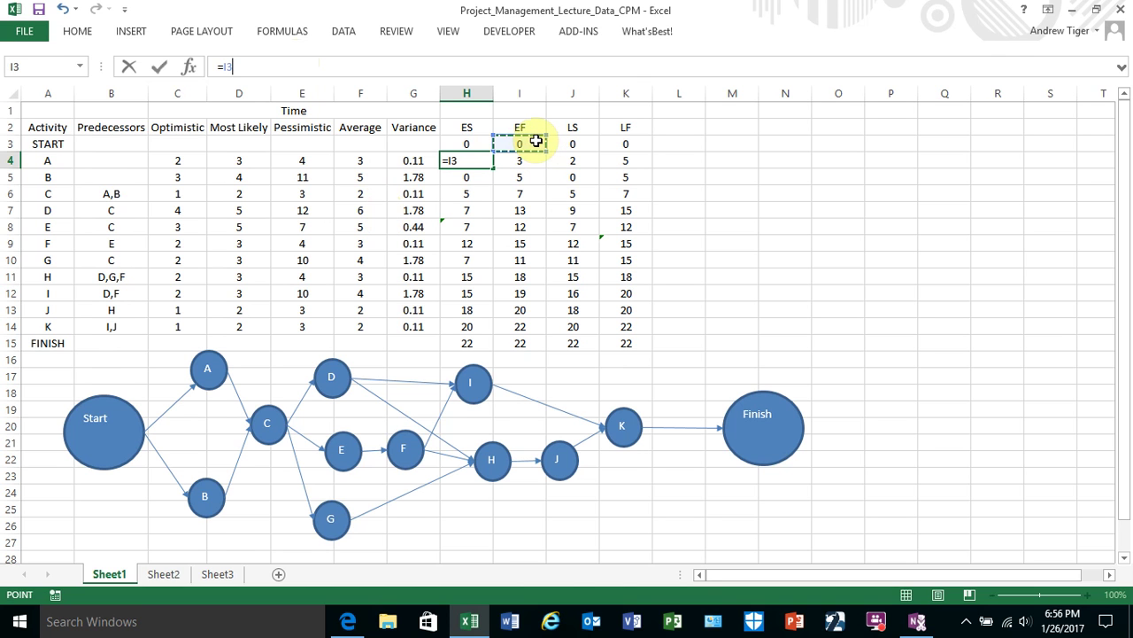
{"action": "key", "text": "Return"}
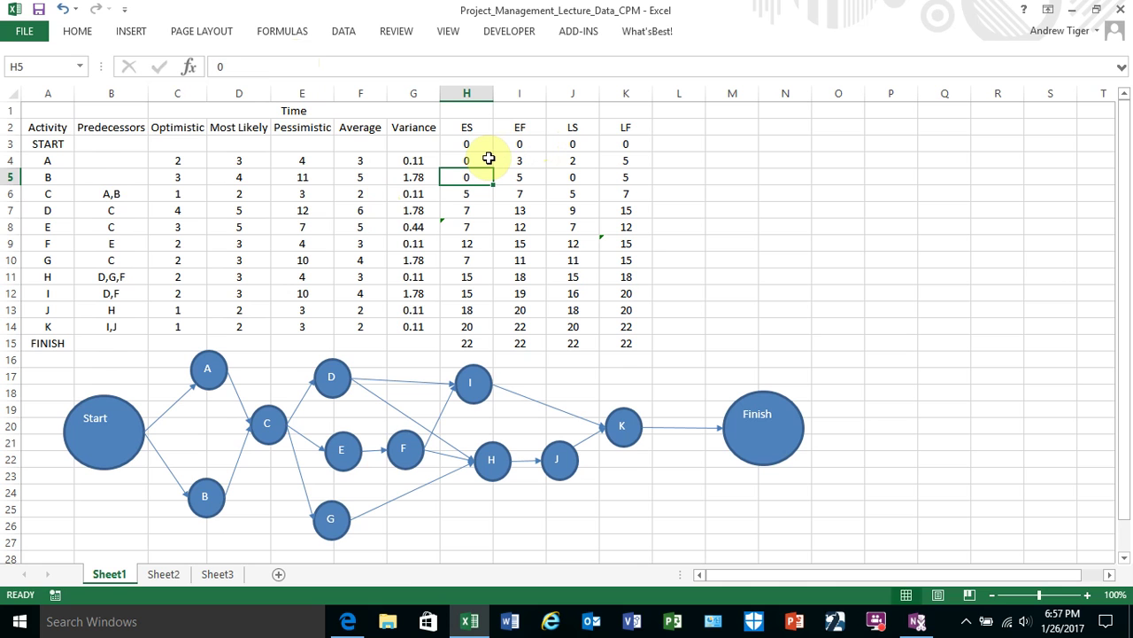
Replace the ES entry of activity B in H5 with the formula =I3, referencing the EF of START
{"action": "type", "text": "="}
{"action": "left_click", "coordinate": [506, 147]}
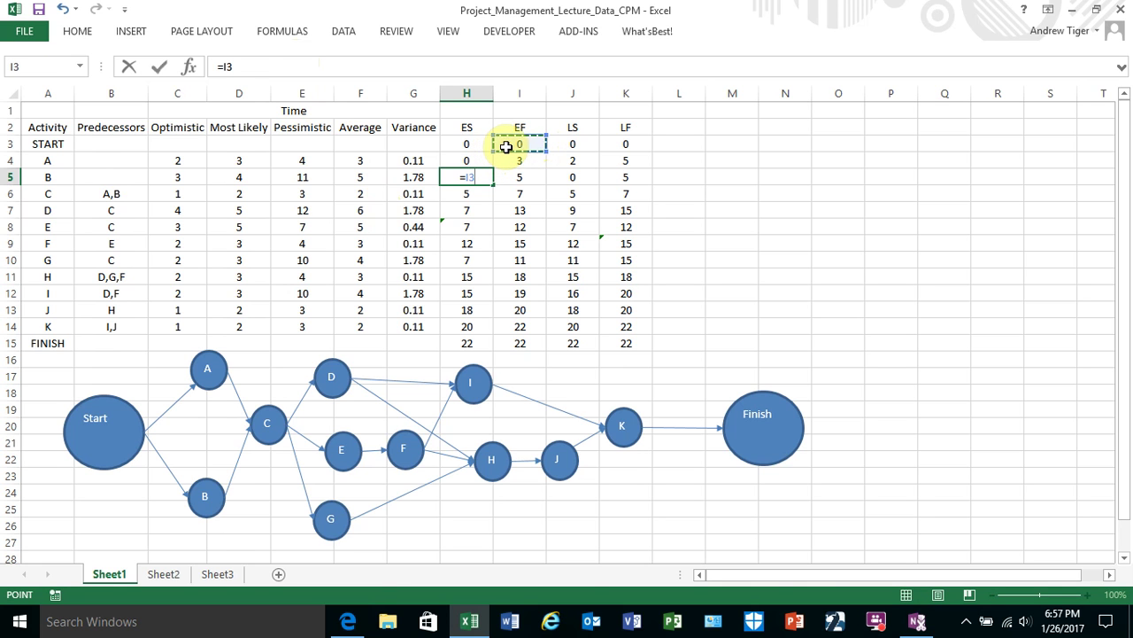
{"action": "key", "text": "Return"}
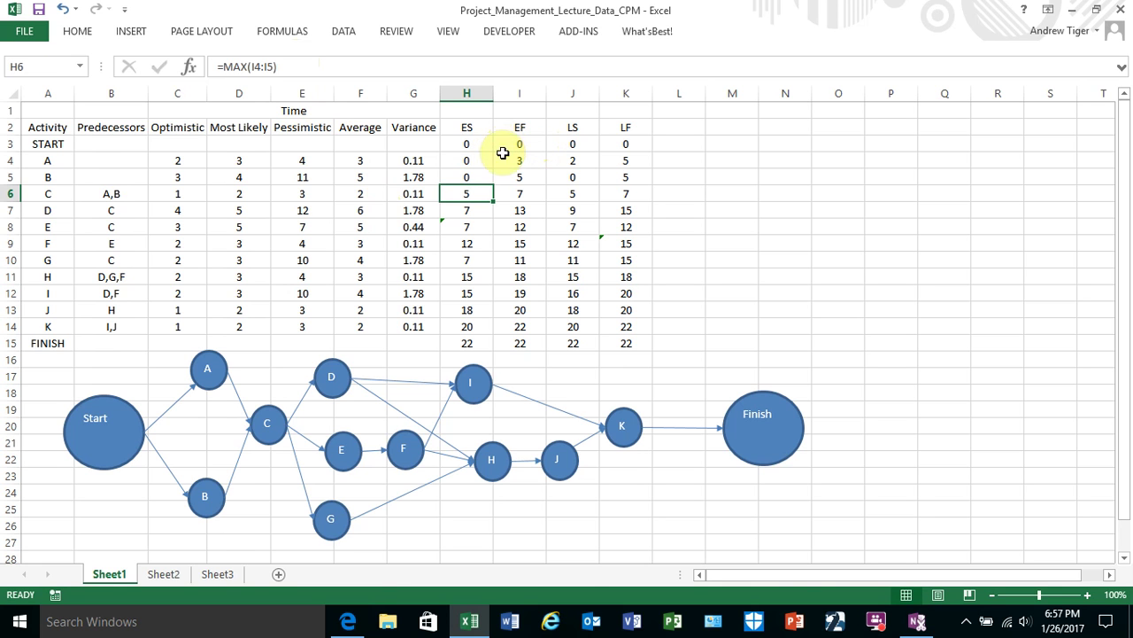
Review the ES formula of activity C and enter =I6 as the ES of activity D in H7, referencing the EF of C
{"action": "left_click", "coordinate": [390, 68]}
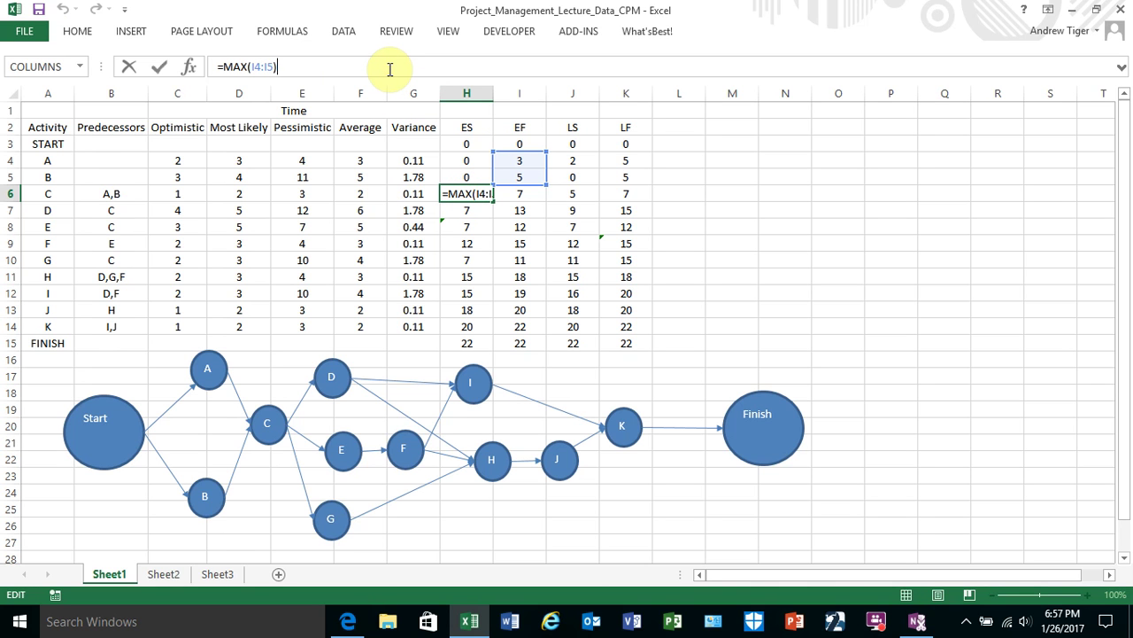
{"action": "key", "text": "Return"}
{"action": "type", "text": "="}
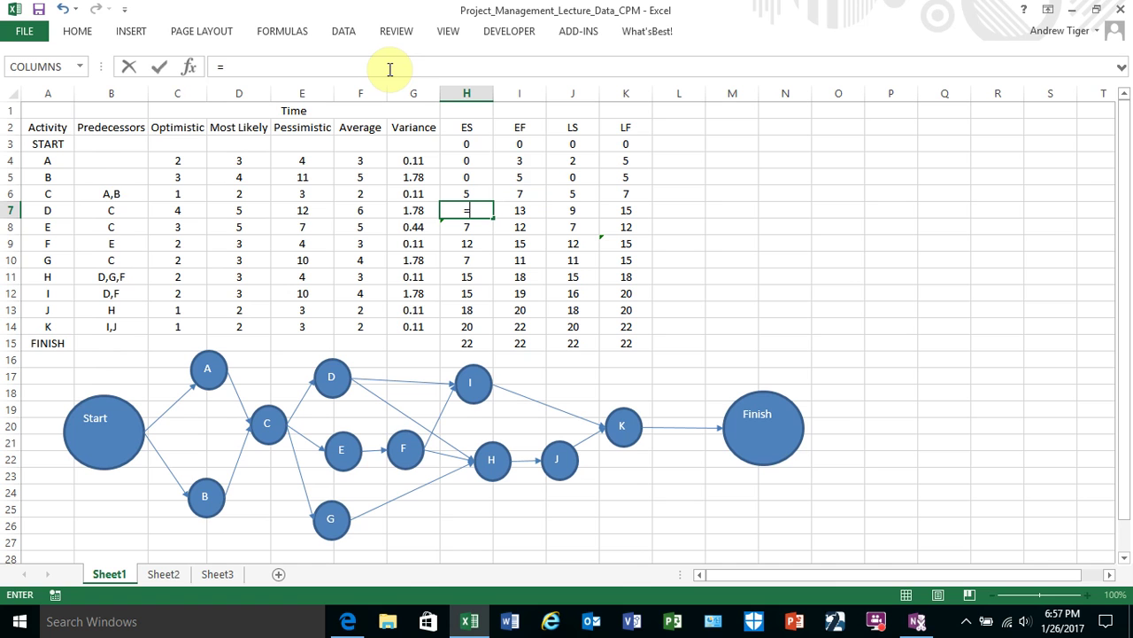
{"action": "left_click", "coordinate": [389, 68]}
{"action": "type", "text": "I6"}
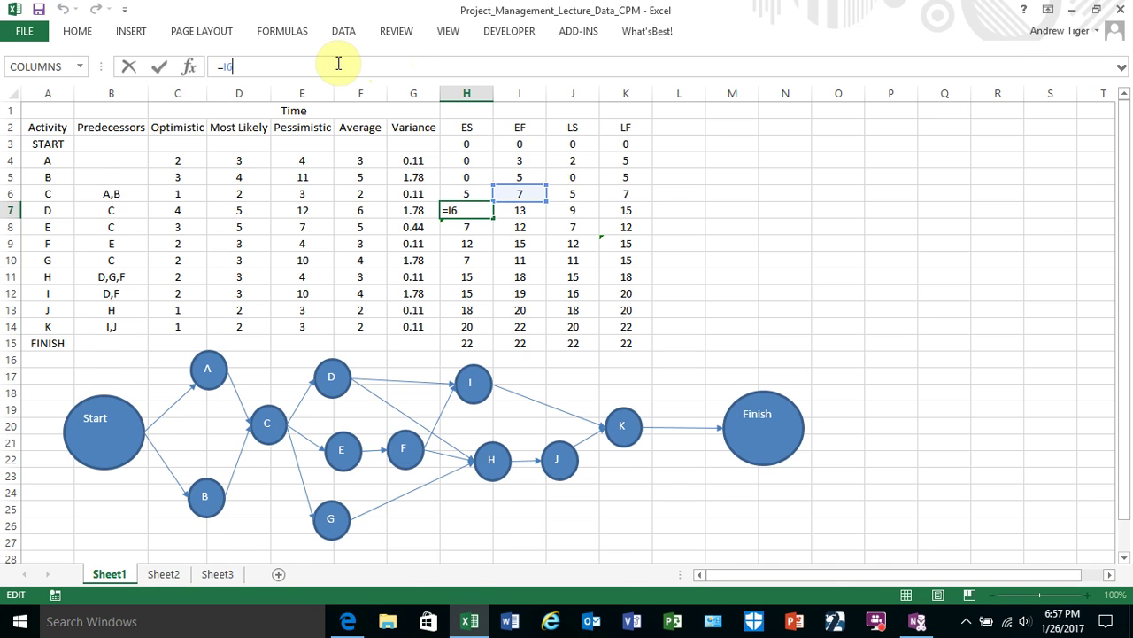
{"action": "key", "text": "ctrl+Return"}
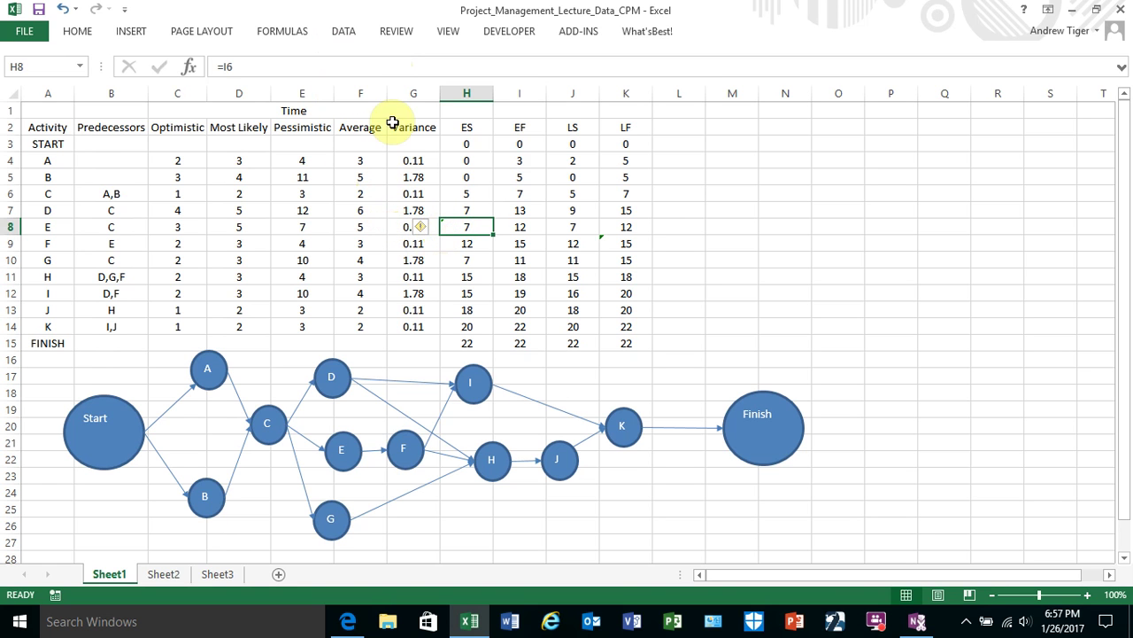
Inspect the ES formulas of activities E, F and G in H8 to H10 and the EF cells they reference
{"action": "left_click", "coordinate": [381, 69]}
{"action": "key", "text": "Escape"}
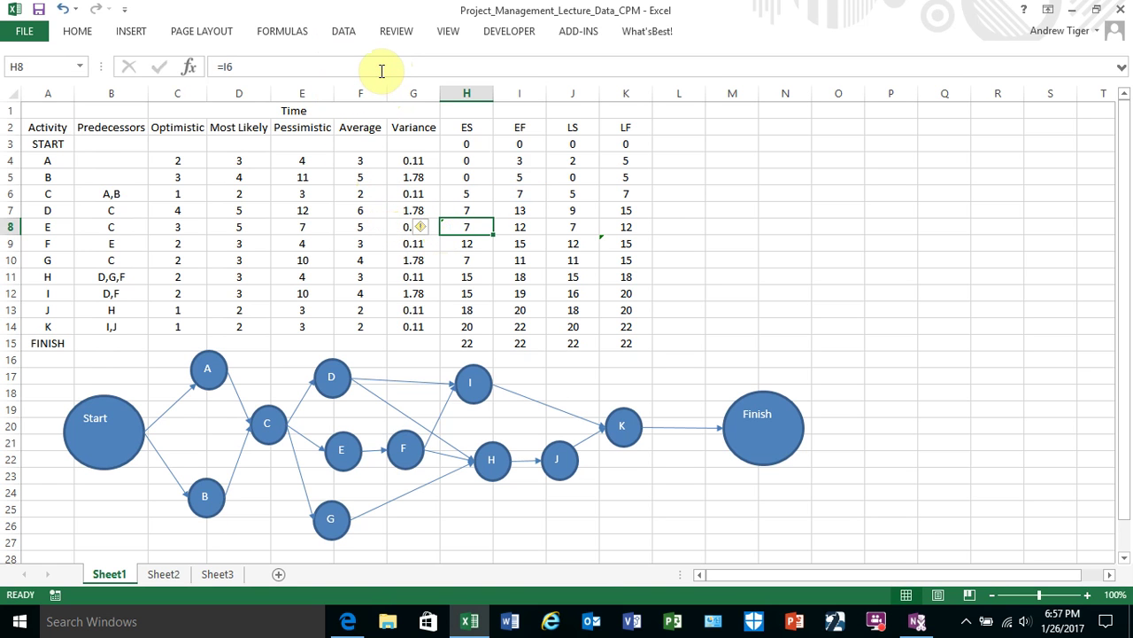
{"action": "left_click", "coordinate": [467, 242]}
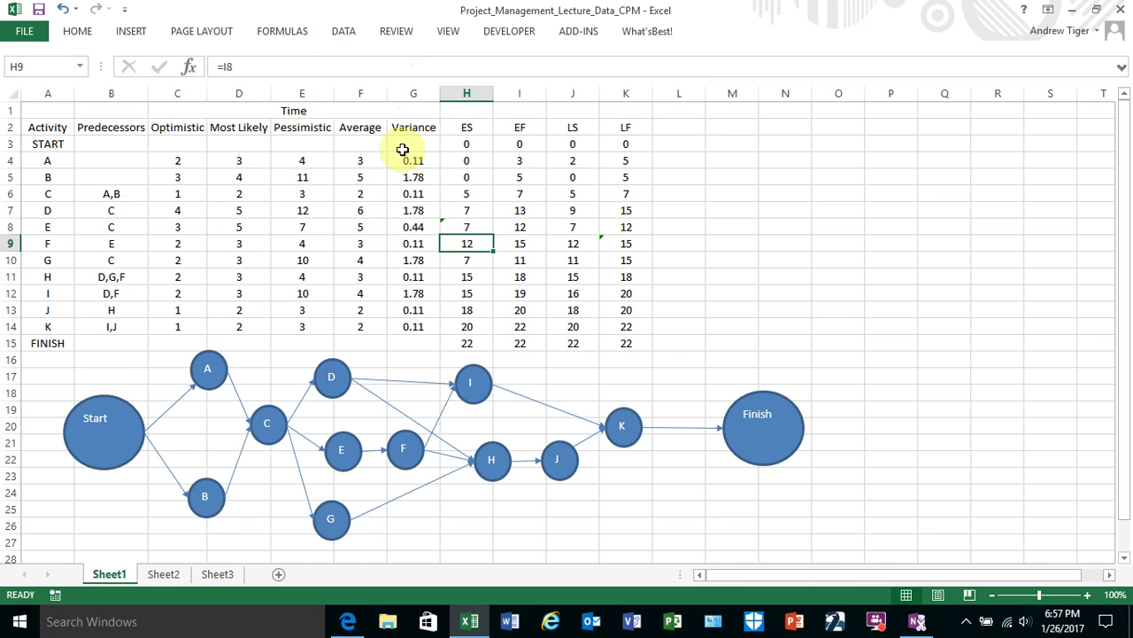
{"action": "left_click", "coordinate": [380, 66]}
{"action": "key", "text": "Escape"}
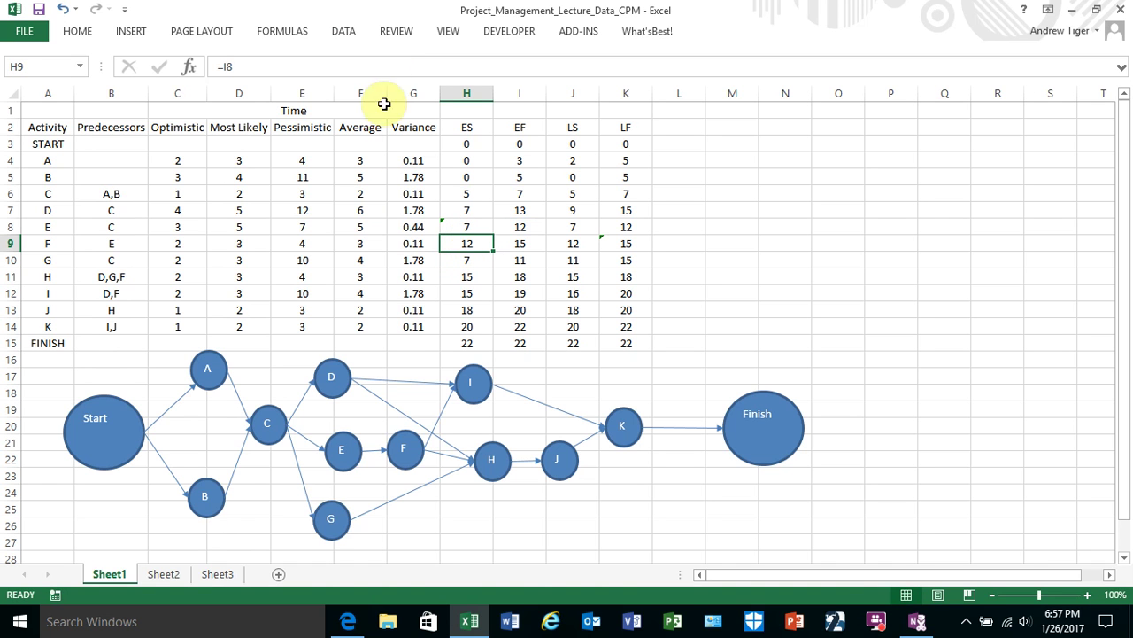
{"action": "left_click", "coordinate": [466, 260]}
{"action": "left_click", "coordinate": [350, 68]}
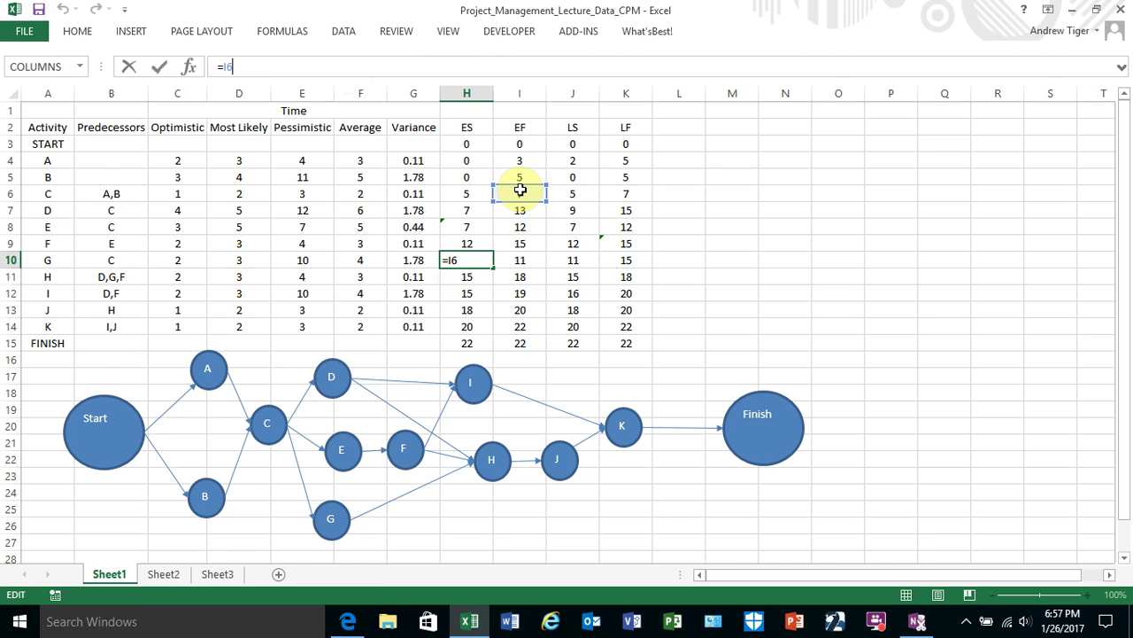
{"action": "key", "text": "ctrl+Return"}
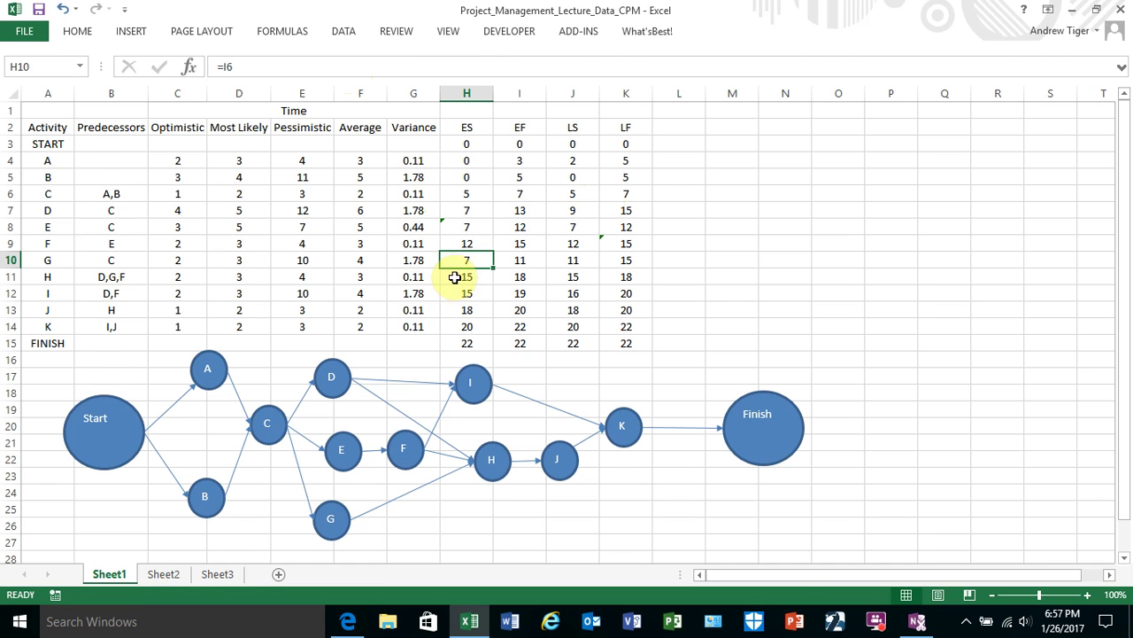
Inspect the ES formulas of activities H and I in H11 and H12 and the predecessor EF cells they compare
{"action": "left_click", "coordinate": [456, 276]}
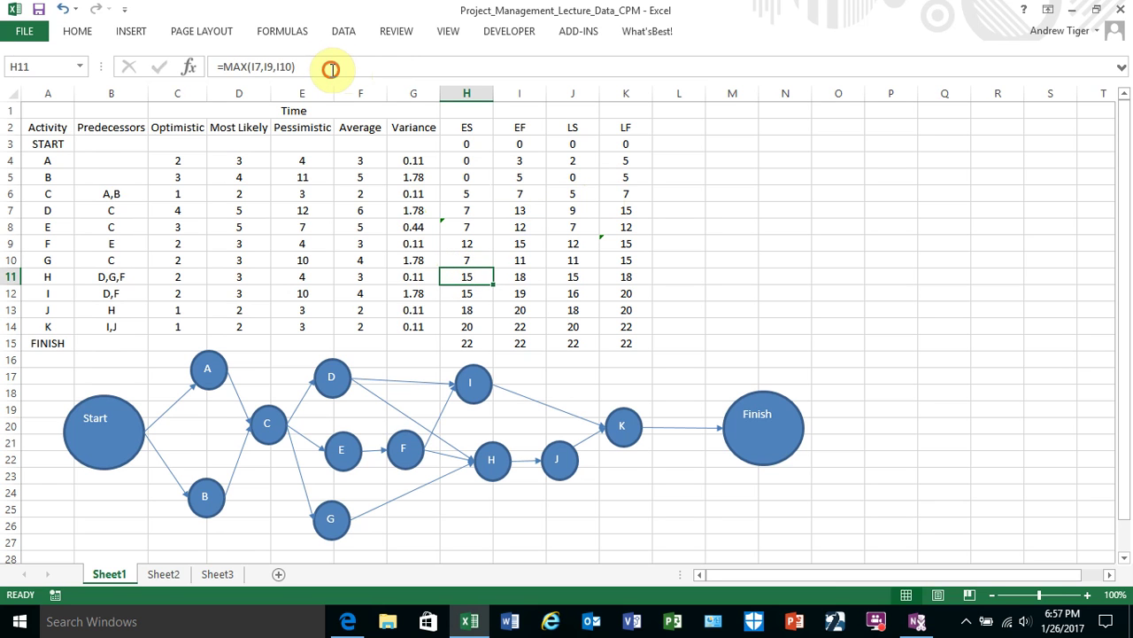
{"action": "left_click", "coordinate": [330, 69]}
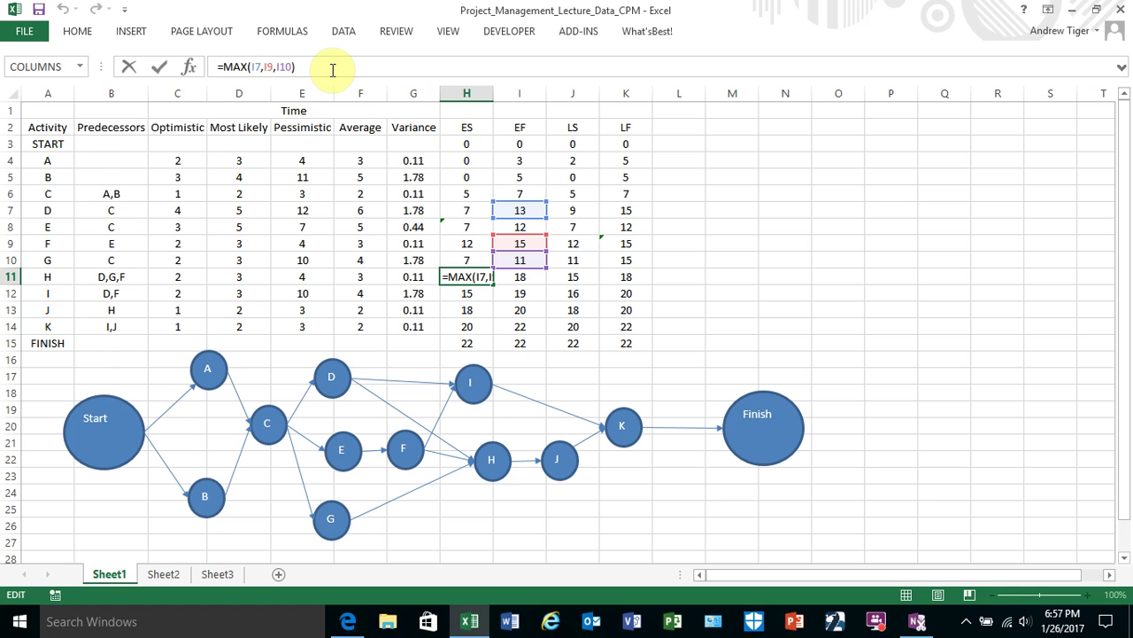
{"action": "key", "text": "ctrl+Return"}
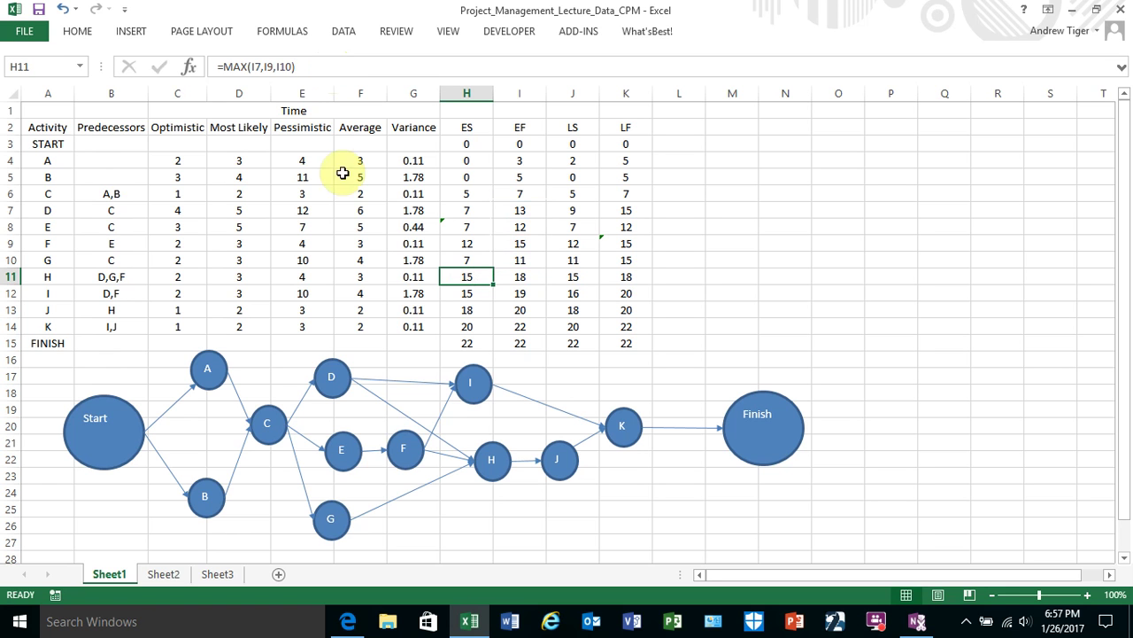
{"action": "left_click", "coordinate": [453, 292]}
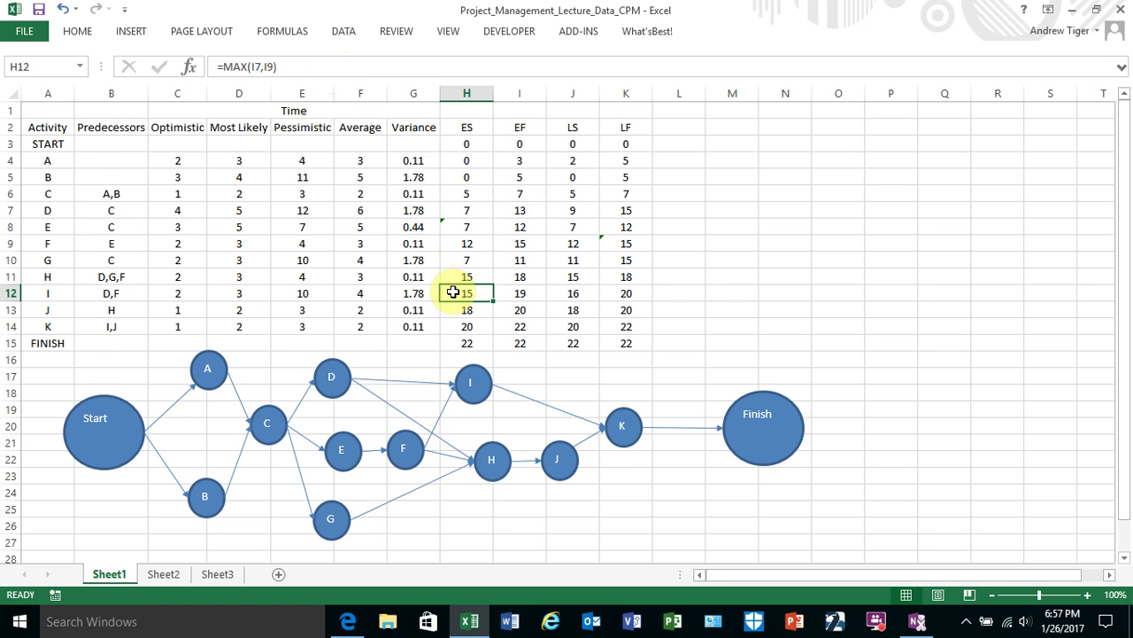
{"action": "left_click", "coordinate": [319, 75]}
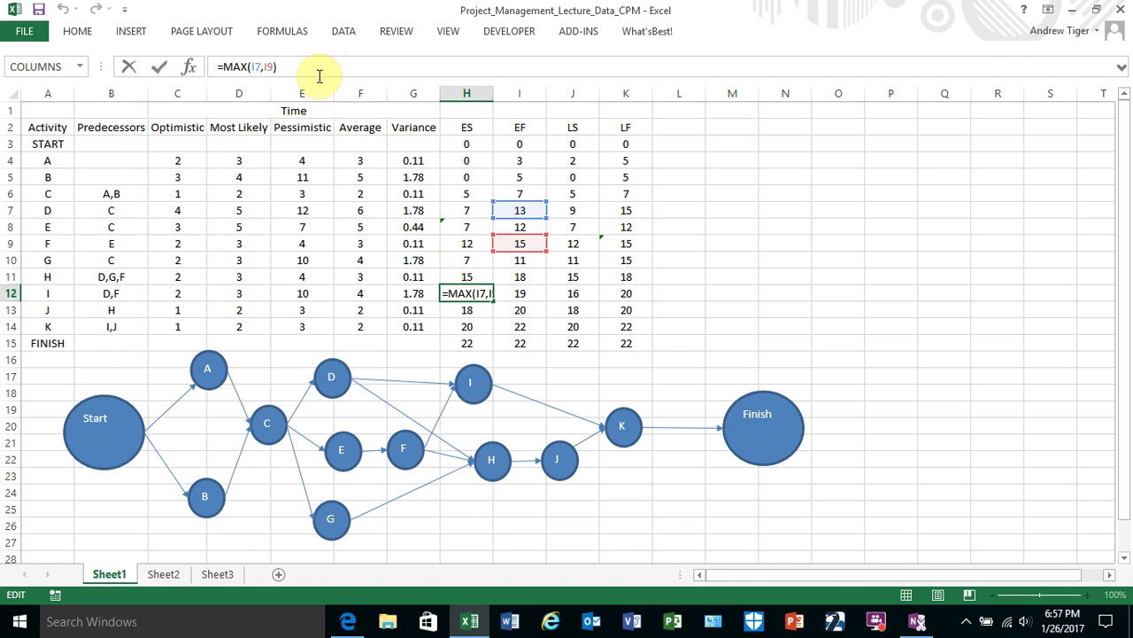
{"action": "key", "text": "Escape"}
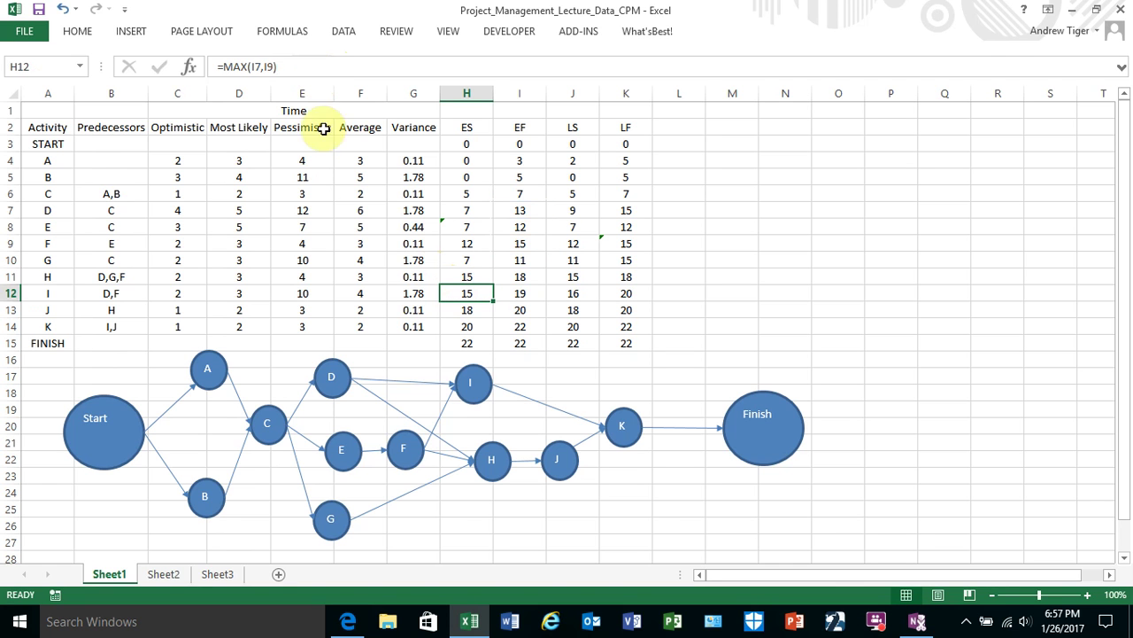
Inspect the ES formulas of activities J and K in H13 and H14 and the EF cells they reference
{"action": "left_click", "coordinate": [452, 309]}
{"action": "left_click", "coordinate": [310, 67]}
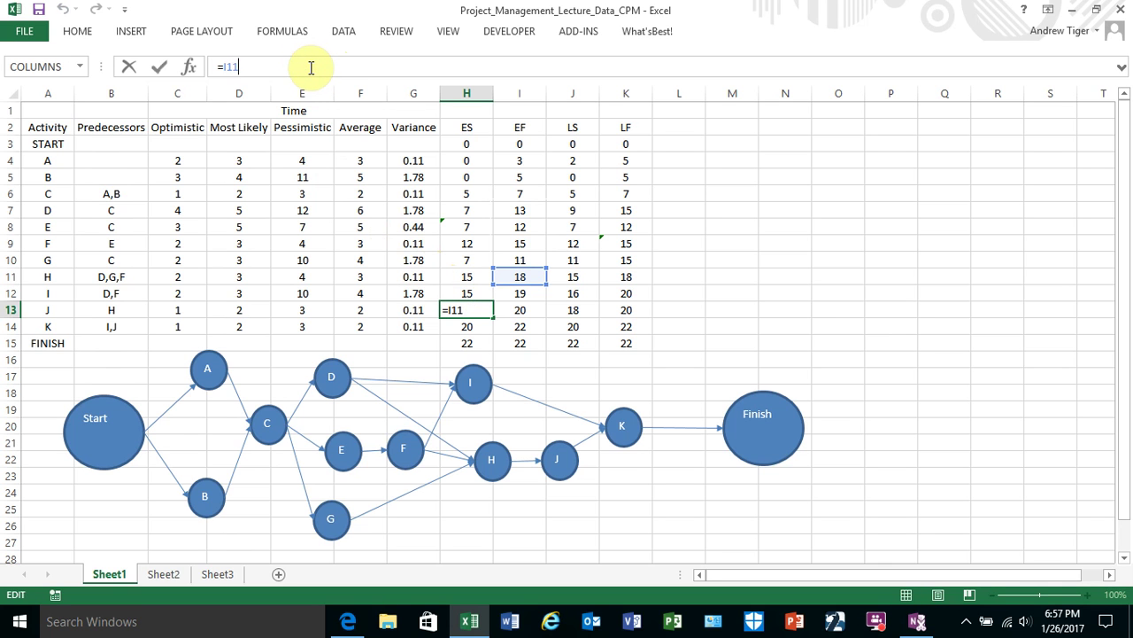
{"action": "key", "text": "Escape"}
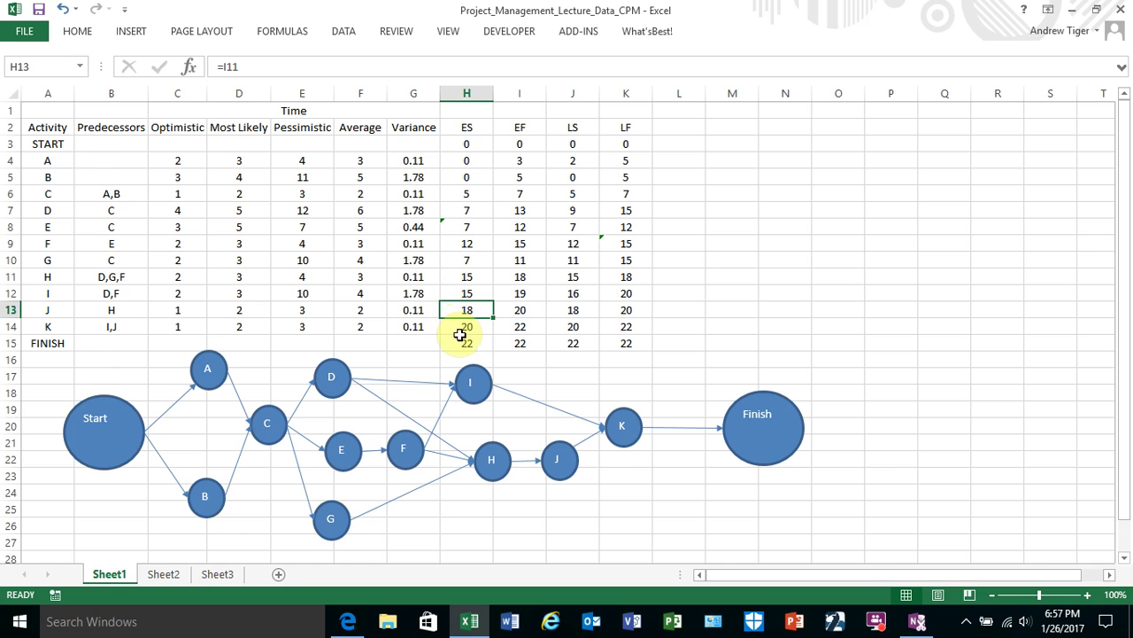
{"action": "left_click", "coordinate": [462, 326]}
{"action": "left_click", "coordinate": [359, 67]}
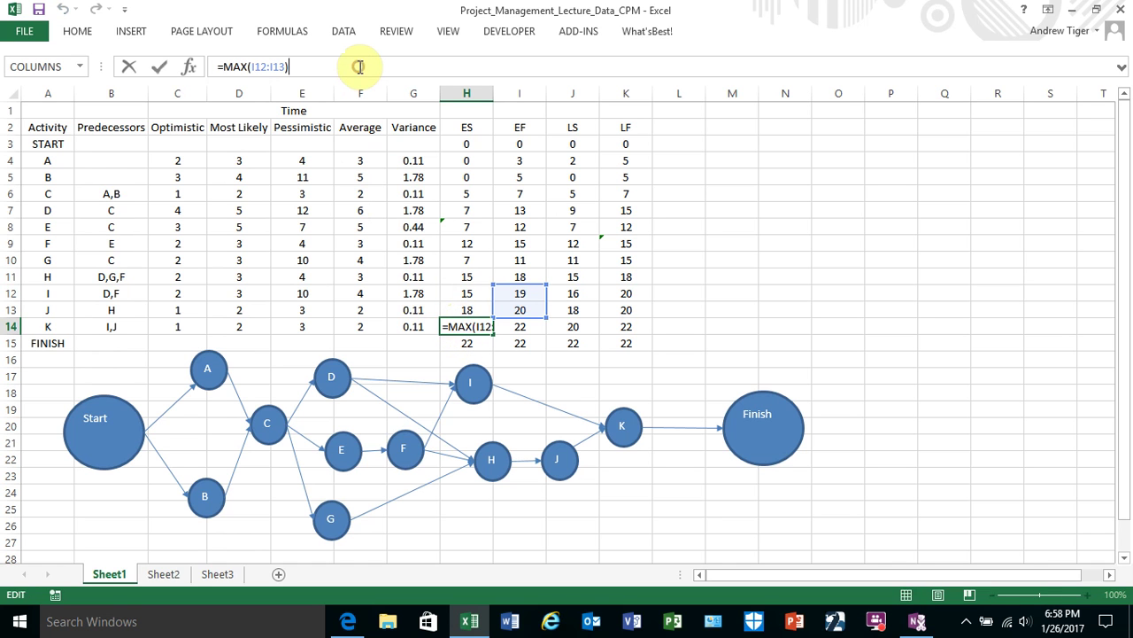
{"action": "key", "text": "ctrl+Return"}
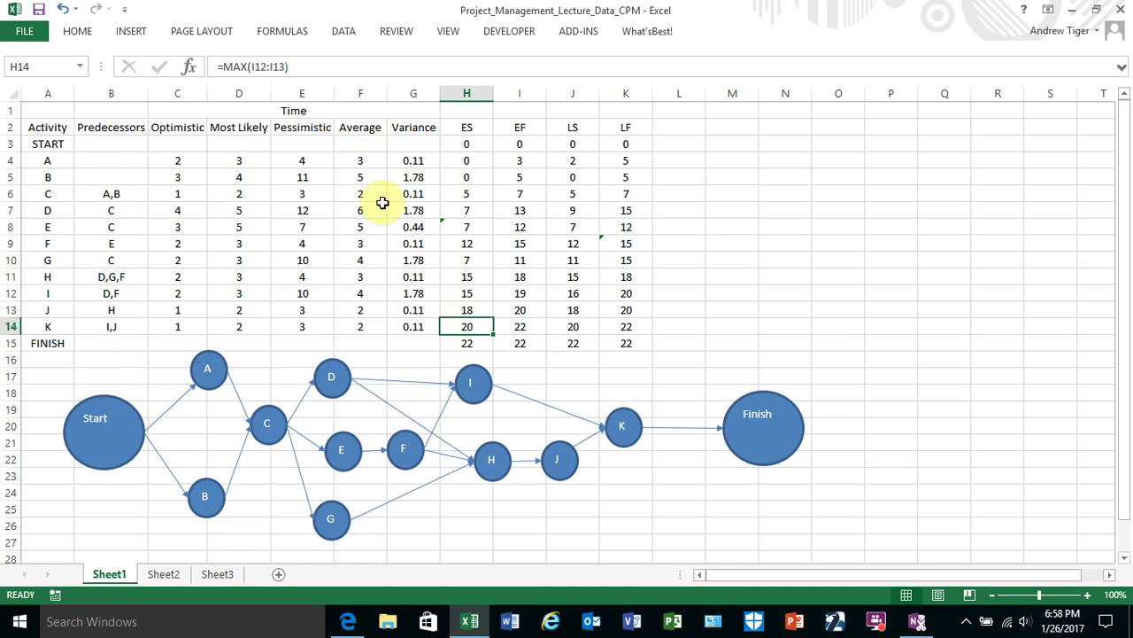
Enter =I14 as the ES of FINISH in H15, referencing the EF of activity K
{"action": "left_click", "coordinate": [464, 343]}
{"action": "type", "text": "=I14"}
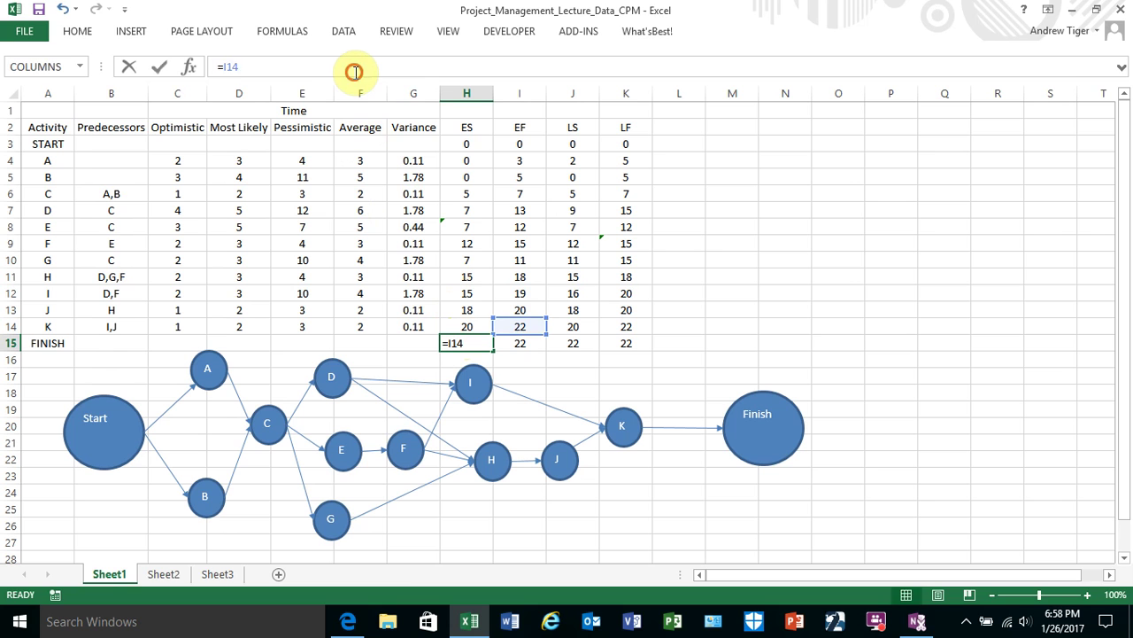
{"action": "left_click", "coordinate": [354, 72]}
{"action": "key", "text": "ctrl+Return"}
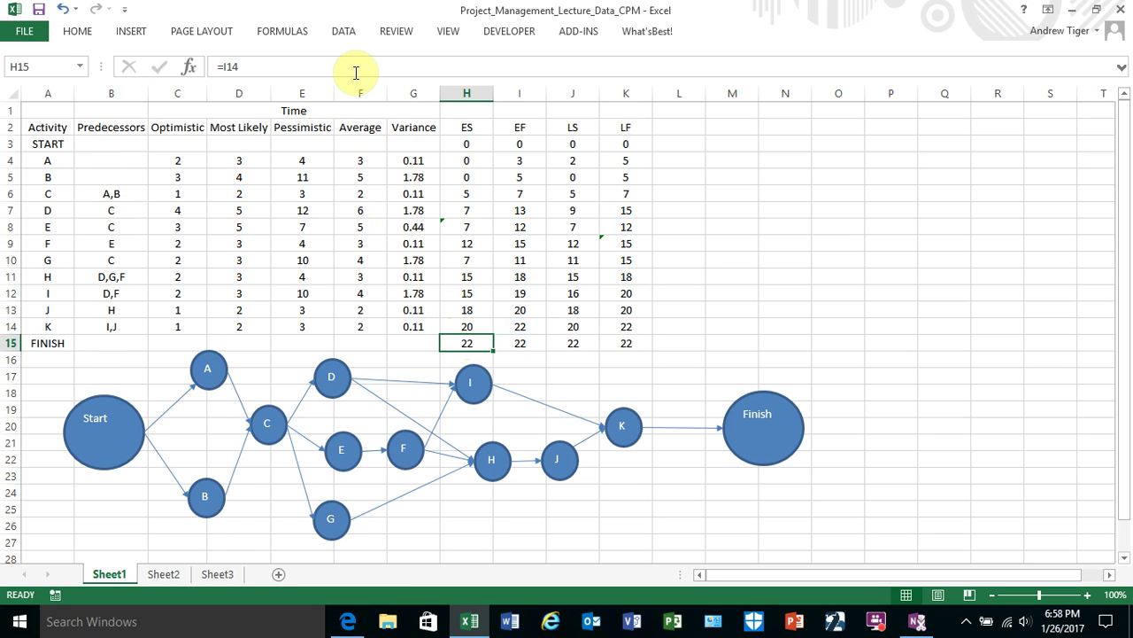
Replace the LF formula of FINISH in K15 with =I15, referencing its own EF
{"action": "left_click", "coordinate": [621, 344]}
{"action": "left_click", "coordinate": [342, 60]}
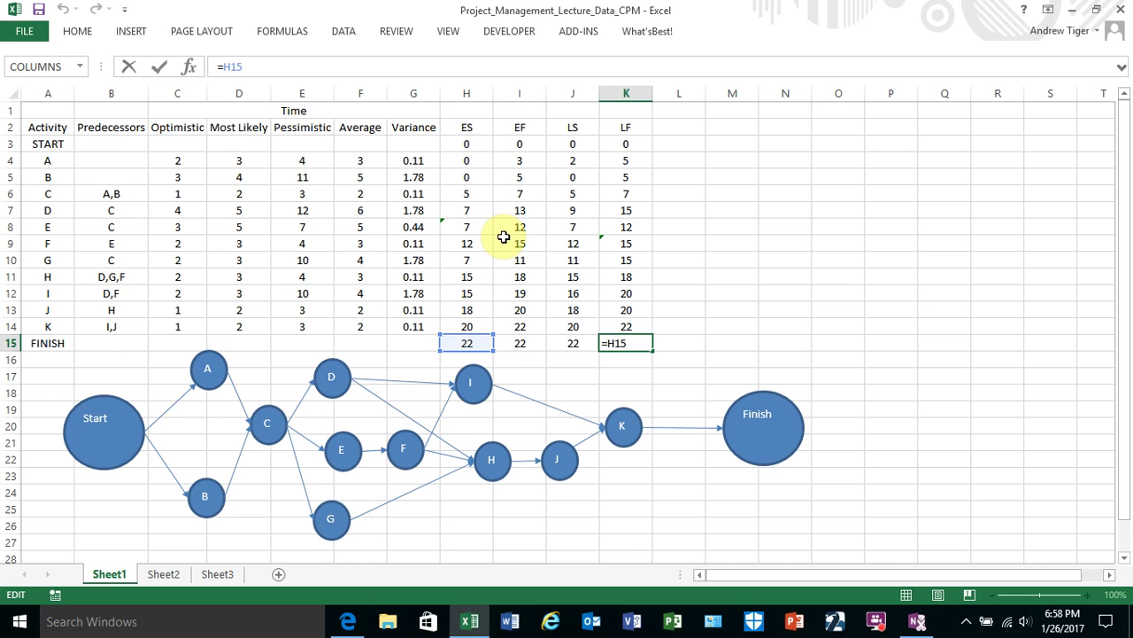
{"action": "type", "text": "="}
{"action": "key", "text": "Escape"}
{"action": "type", "text": "="}
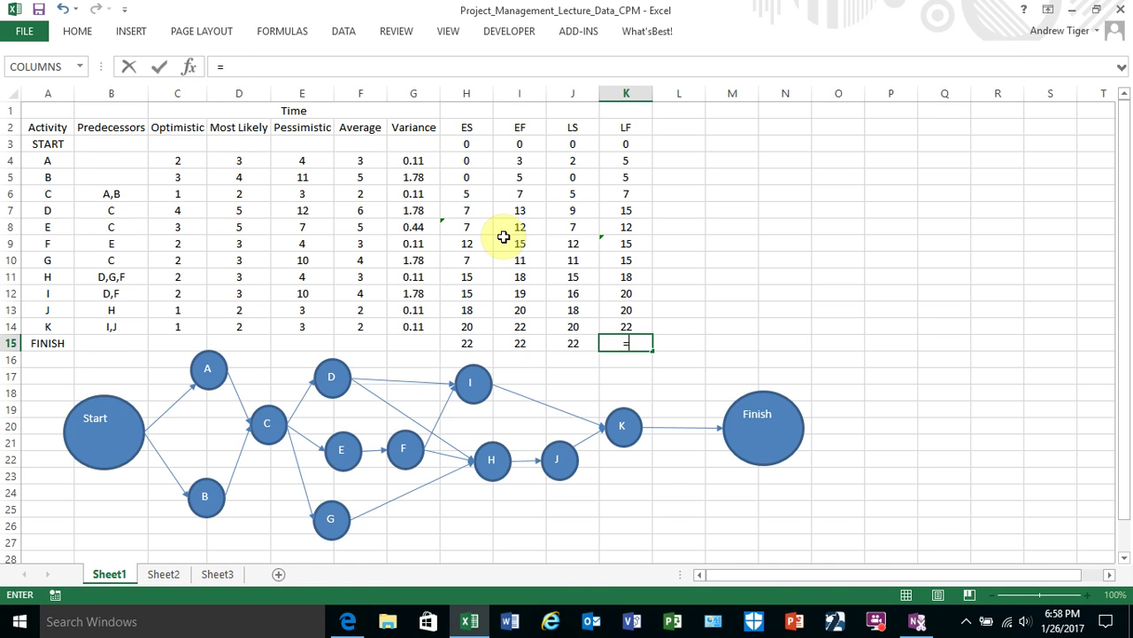
{"action": "left_click", "coordinate": [521, 342]}
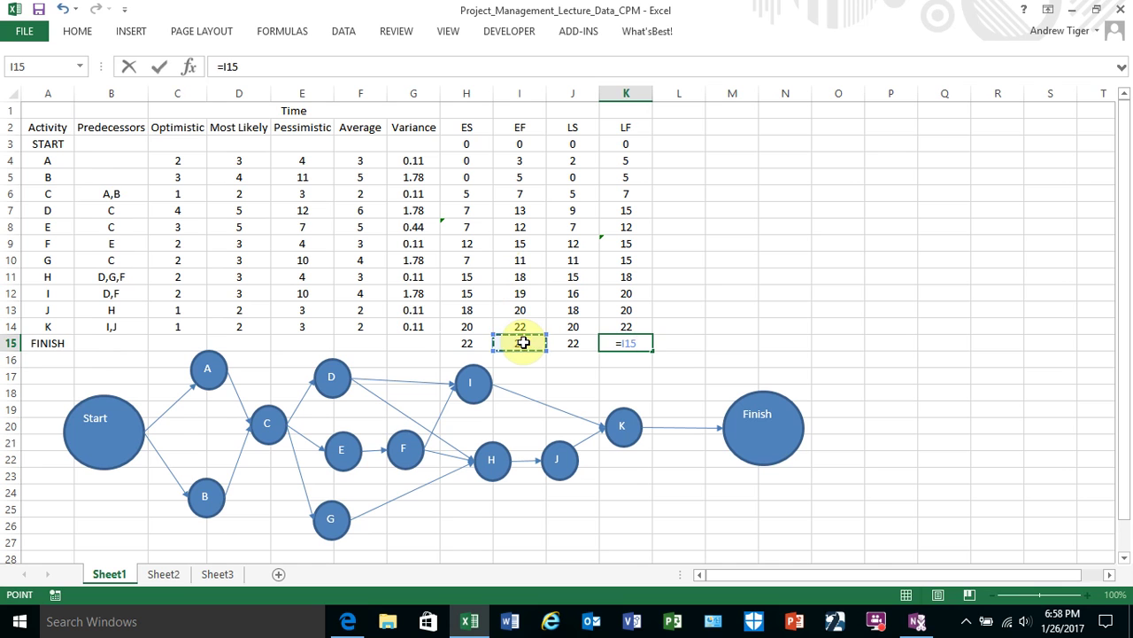
{"action": "key", "text": "Return"}
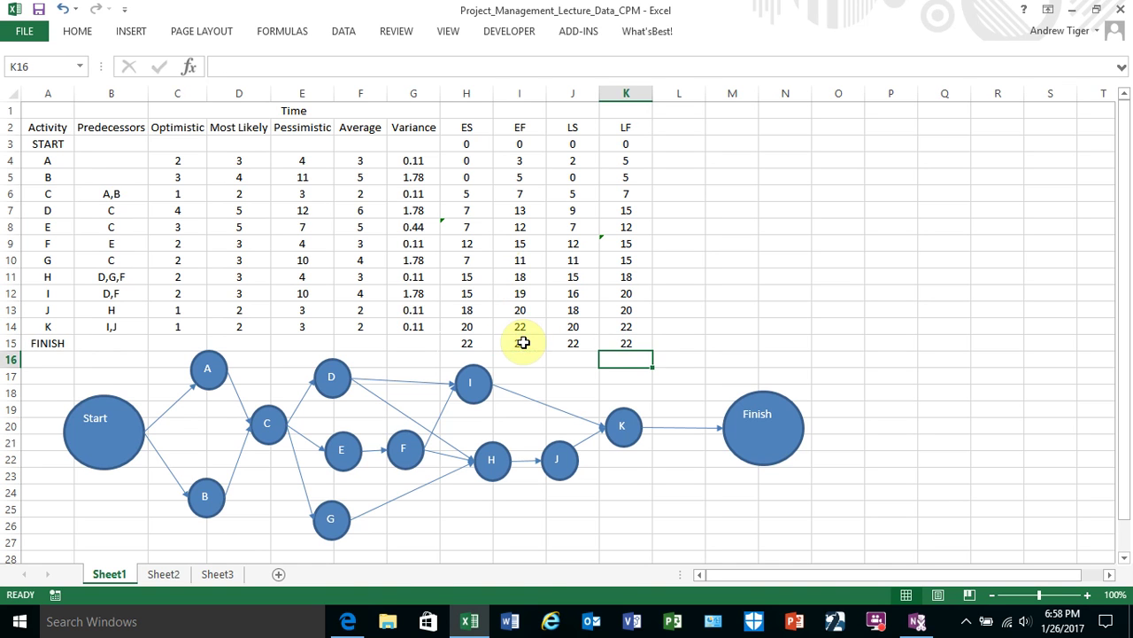
Replace the LF formula of activity K in K14 with =J15, referencing the LS of FINISH
{"action": "left_click", "coordinate": [612, 333]}
{"action": "left_click", "coordinate": [385, 66]}
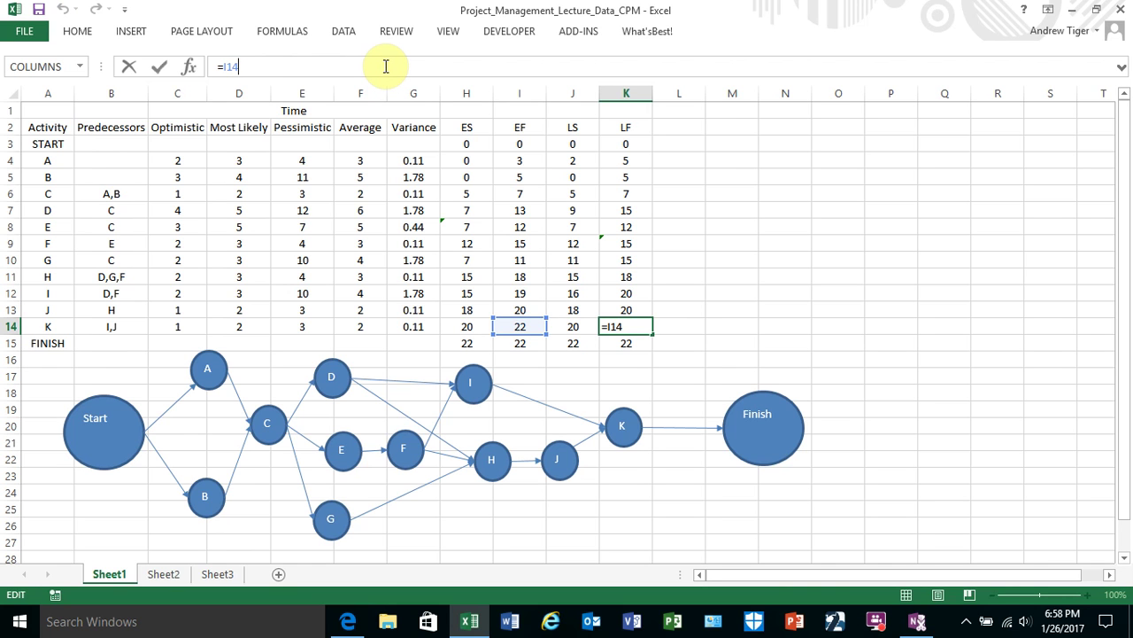
{"action": "key", "text": "Escape"}
{"action": "type", "text": "="}
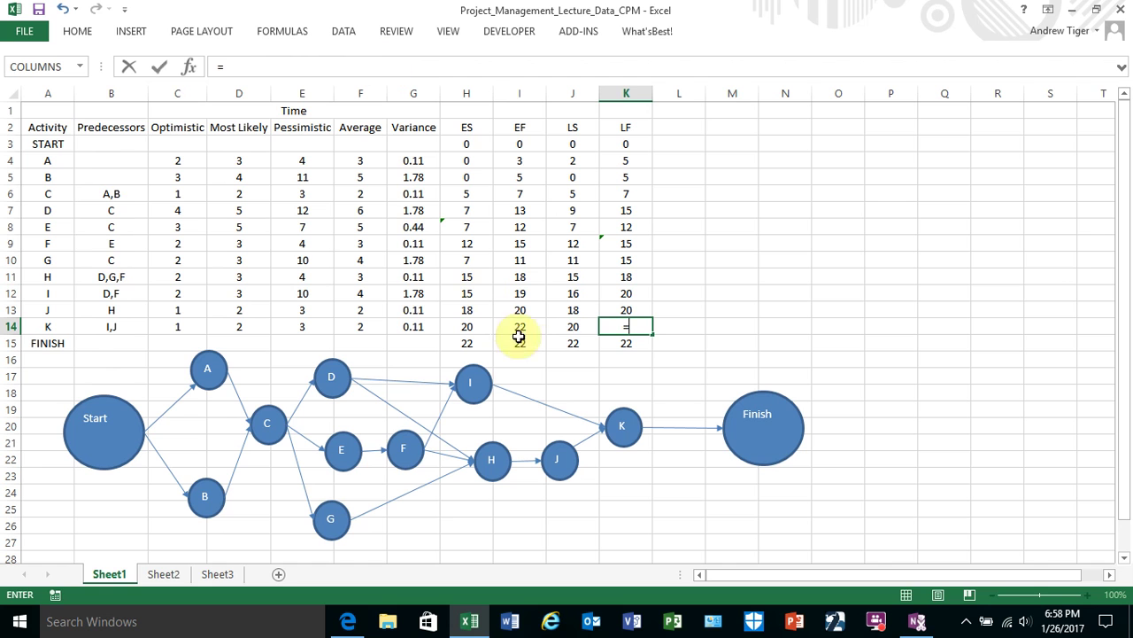
{"action": "left_click", "coordinate": [568, 341]}
{"action": "key", "text": "Return"}
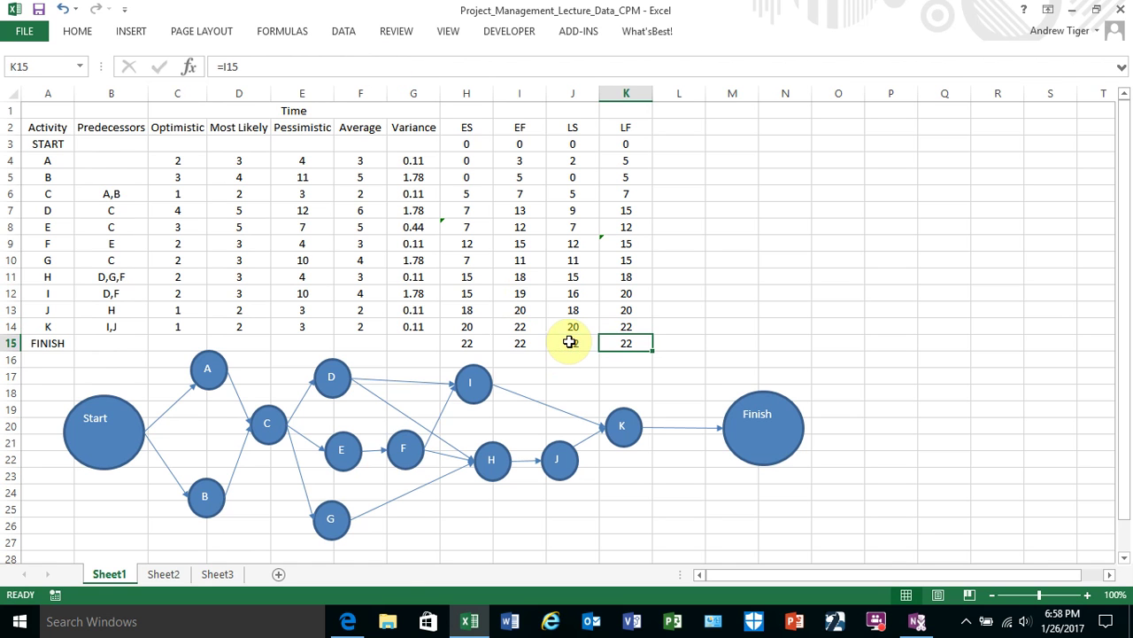
Inspect the LF formulas of activities J and I in K13 and K12 and the LS cell they reference
{"action": "left_click", "coordinate": [627, 310]}
{"action": "left_click", "coordinate": [394, 68]}
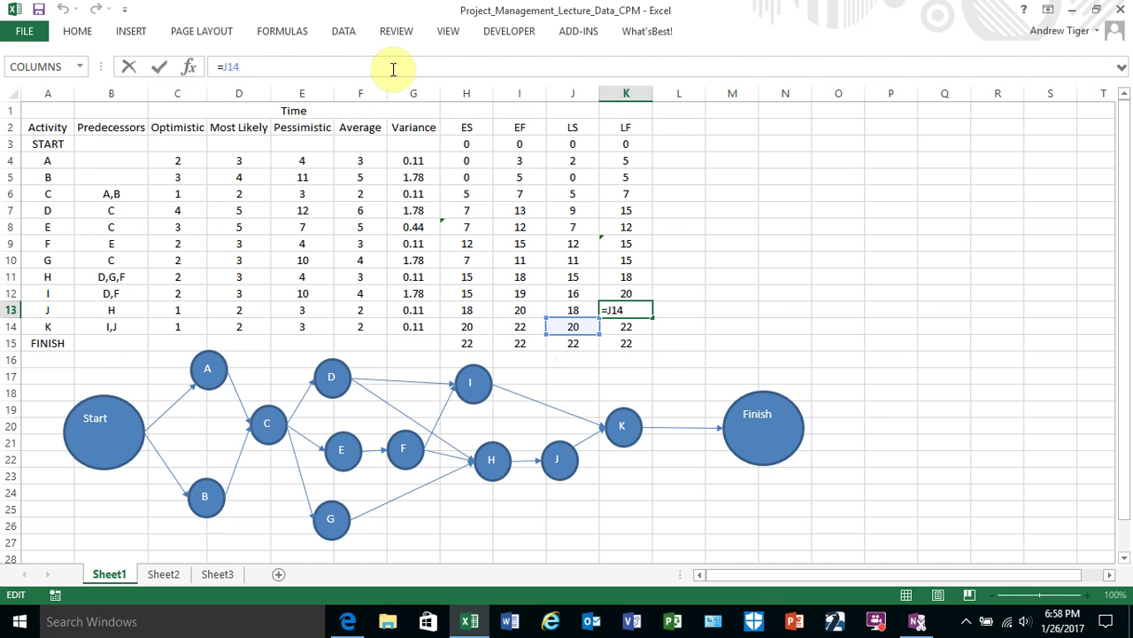
{"action": "key", "text": "Escape"}
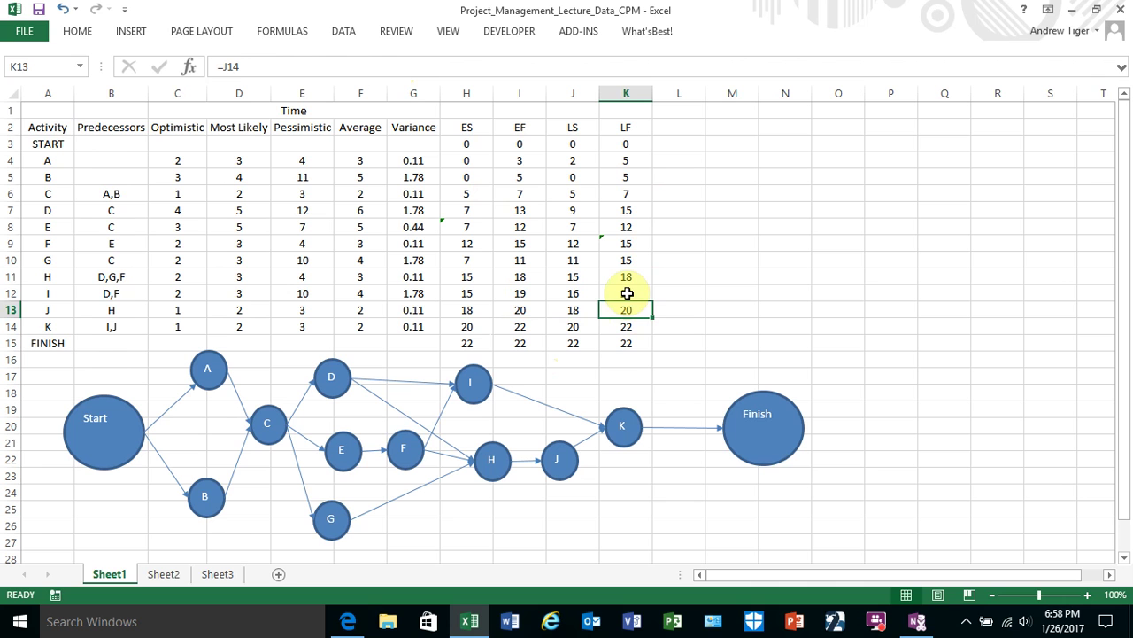
{"action": "left_click", "coordinate": [627, 293]}
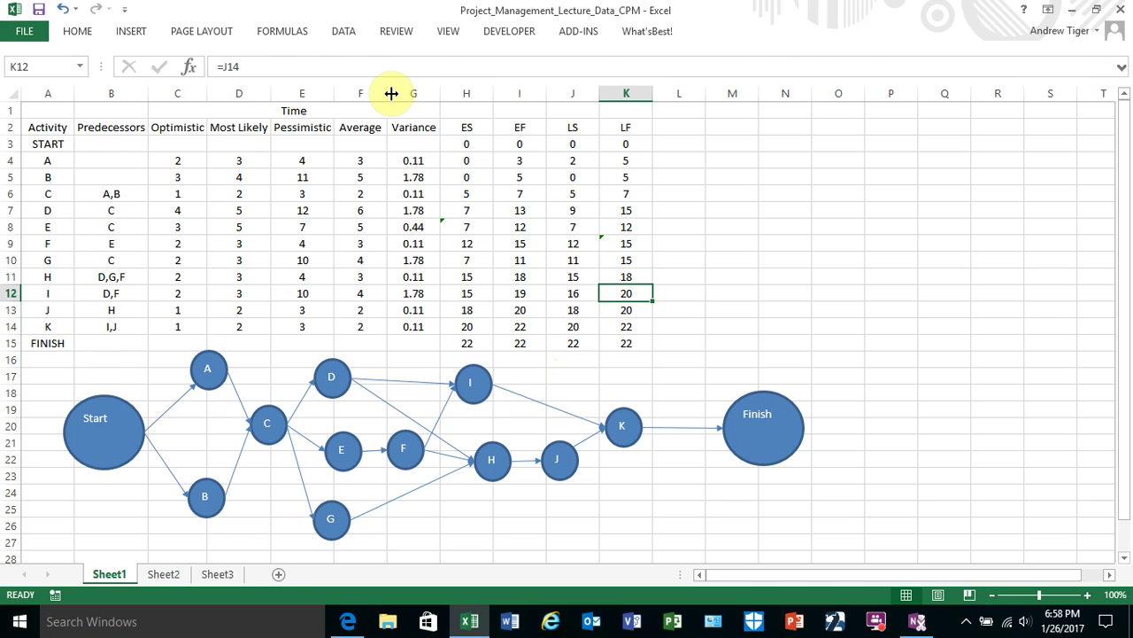
{"action": "left_click", "coordinate": [332, 62]}
{"action": "key", "text": "Escape"}
Inspect the LF formulas of activities H and G in K11 and K10 and the successor LS cells they reference
{"action": "left_click", "coordinate": [611, 272]}
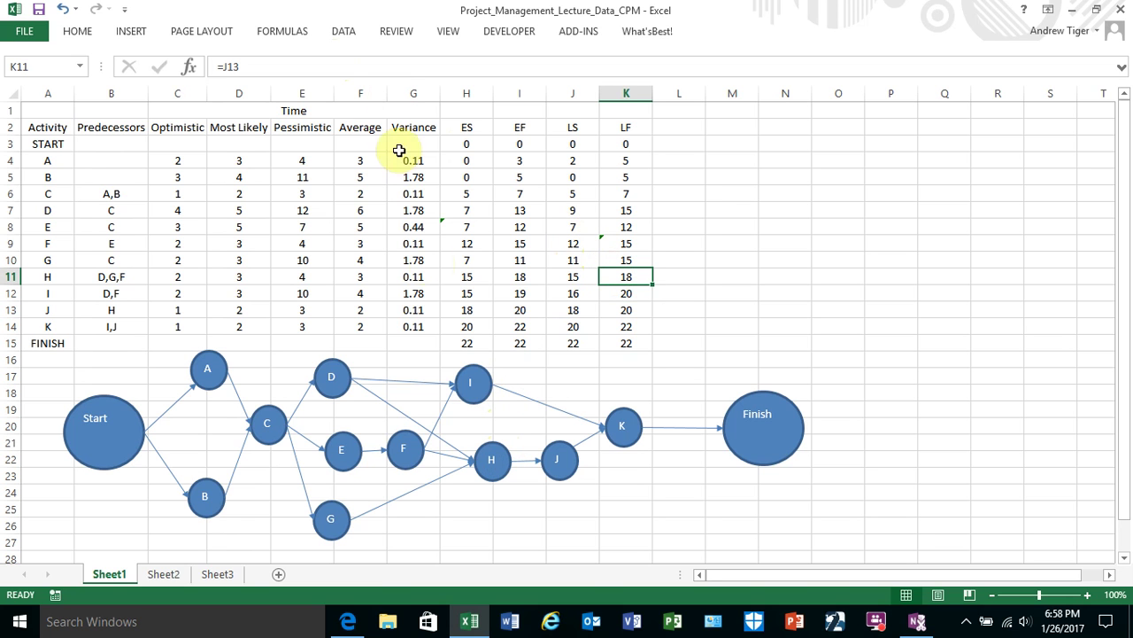
{"action": "left_click", "coordinate": [391, 66]}
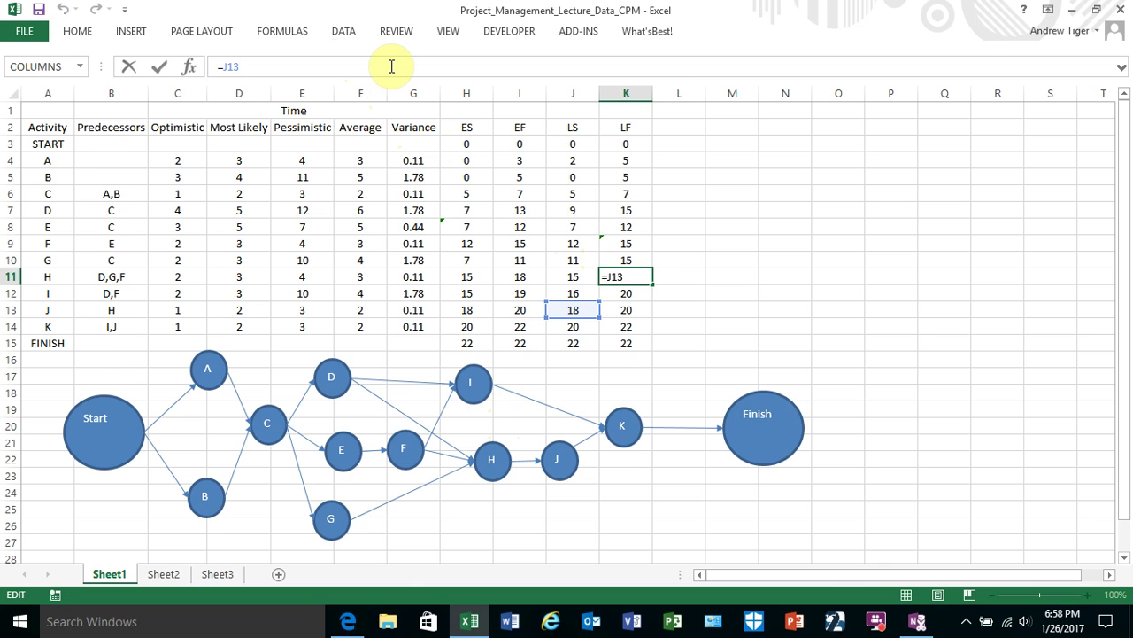
{"action": "key", "text": "Escape"}
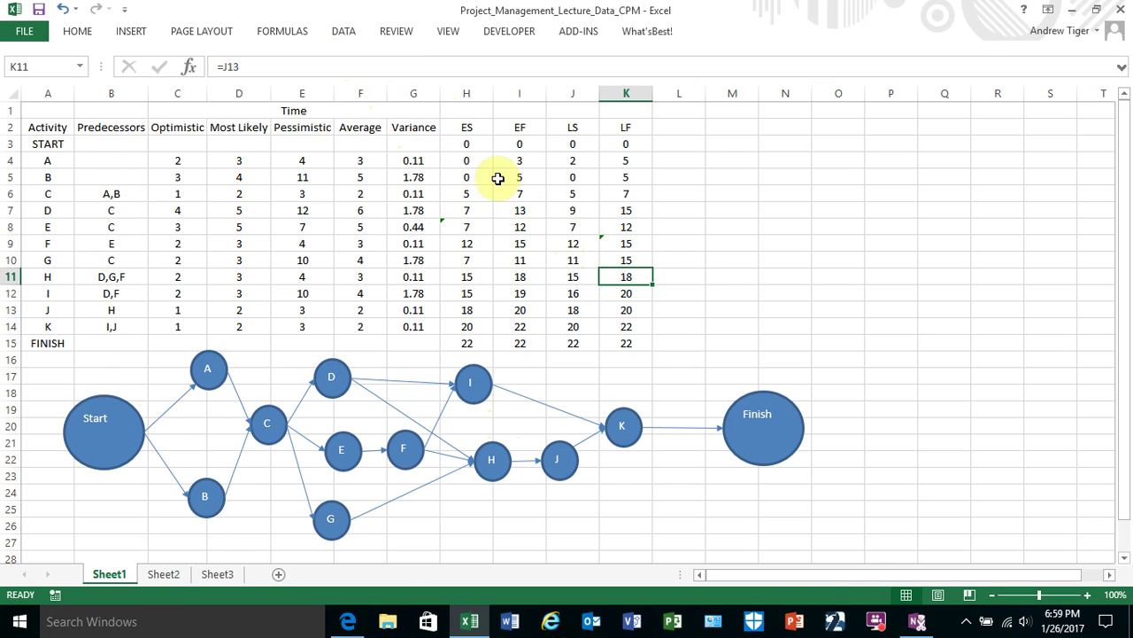
{"action": "left_click", "coordinate": [607, 258]}
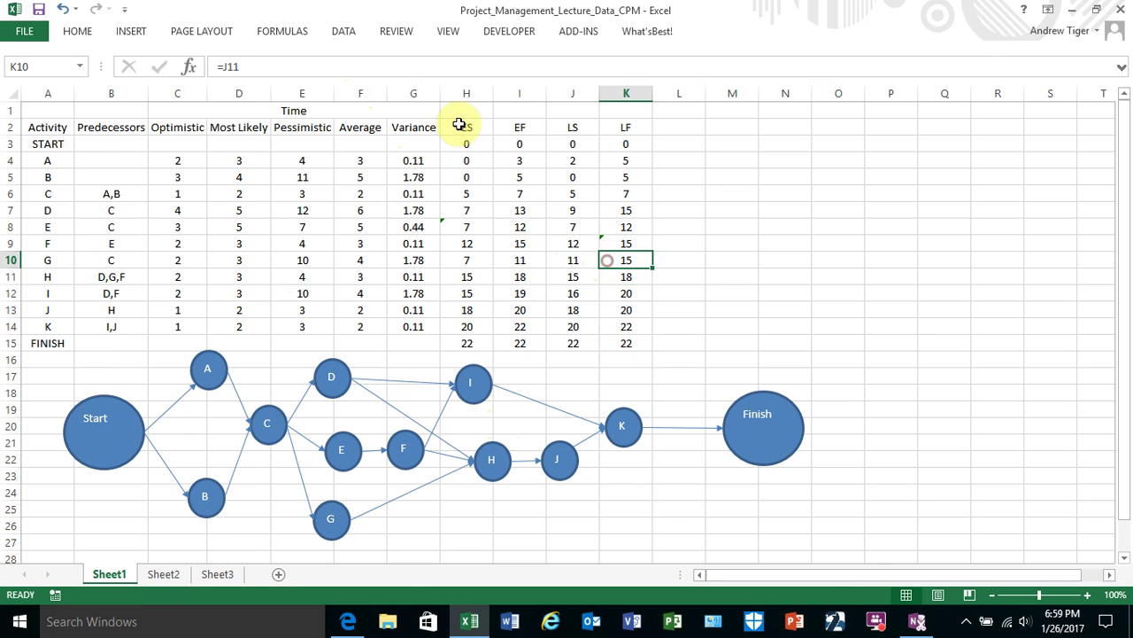
{"action": "left_click", "coordinate": [440, 64]}
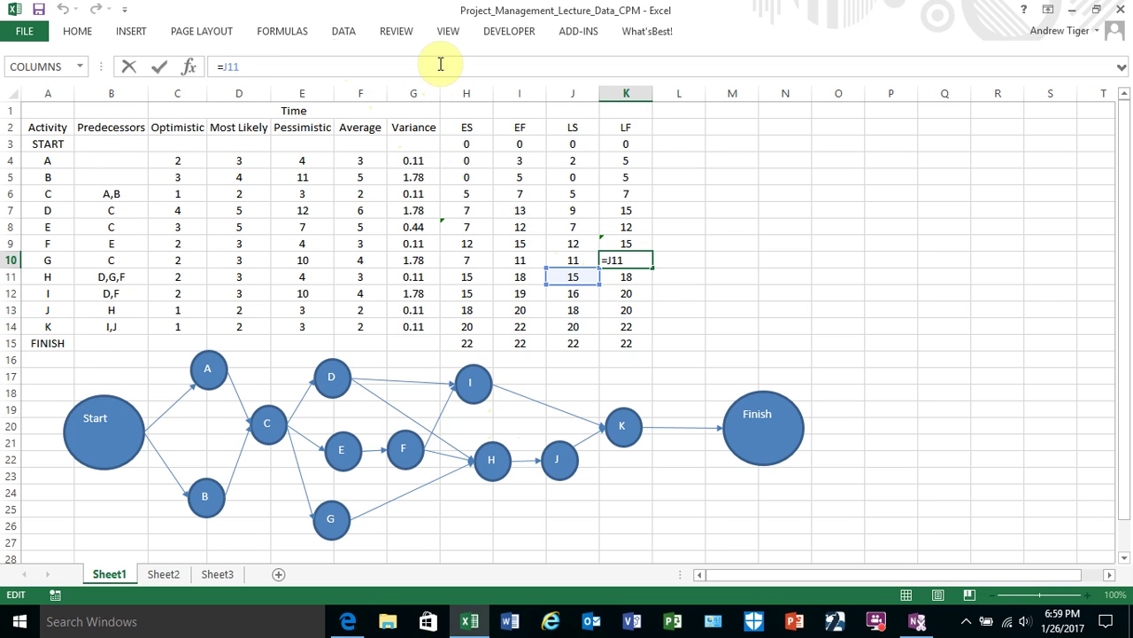
{"action": "key", "text": "Escape"}
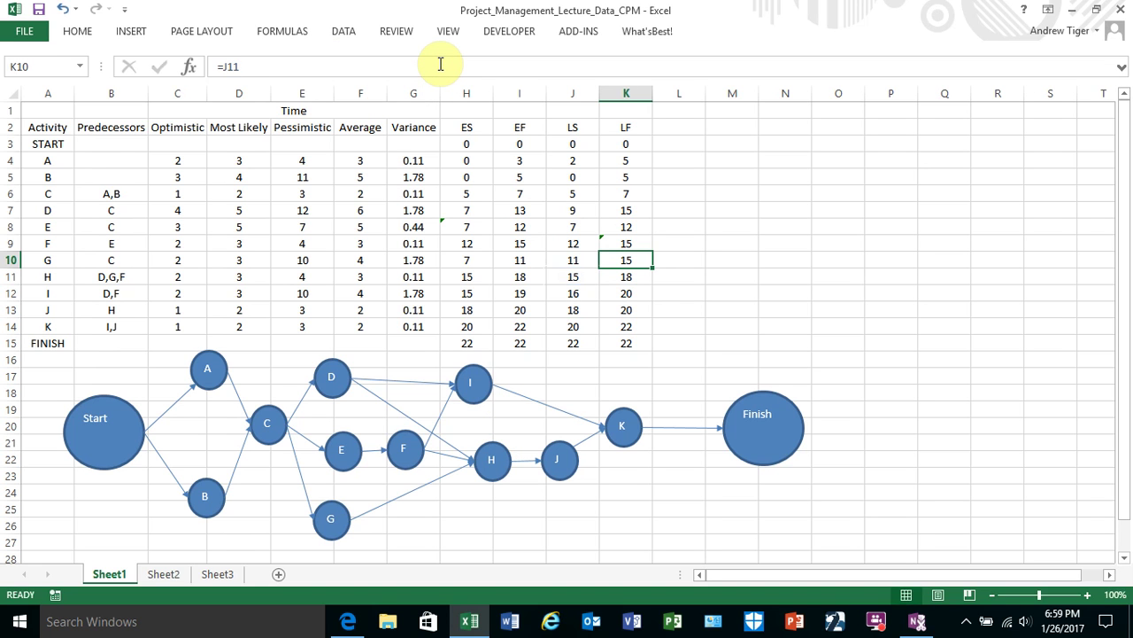
Inspect the LF formulas of activities F and E in K9 and K8 and the successor LS cells they reference
{"action": "left_click", "coordinate": [610, 245]}
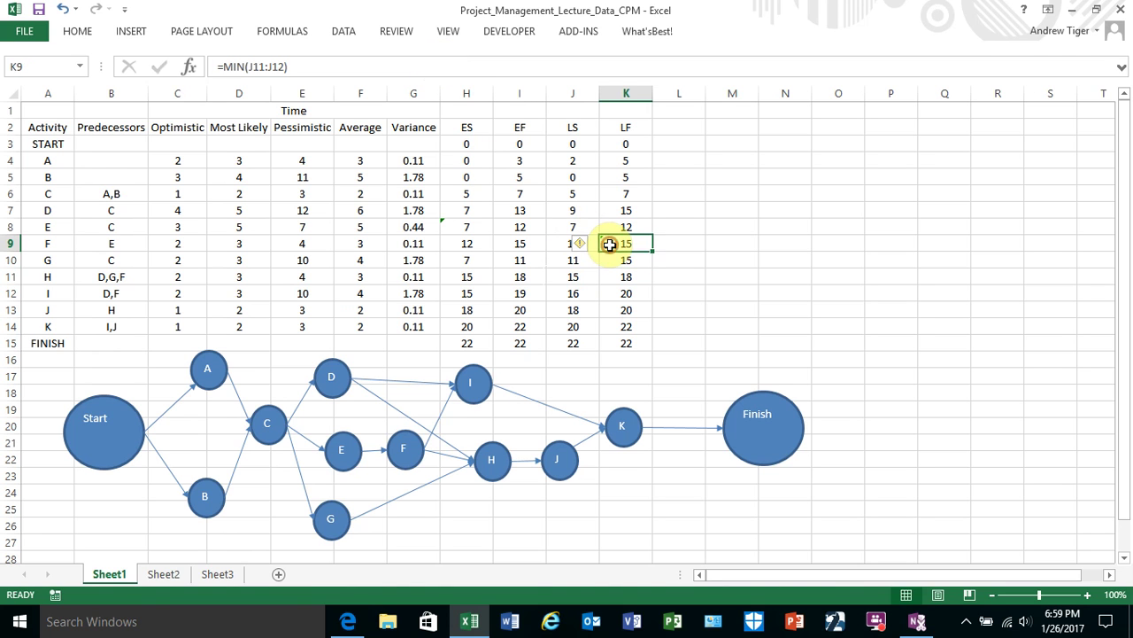
{"action": "left_click", "coordinate": [298, 68]}
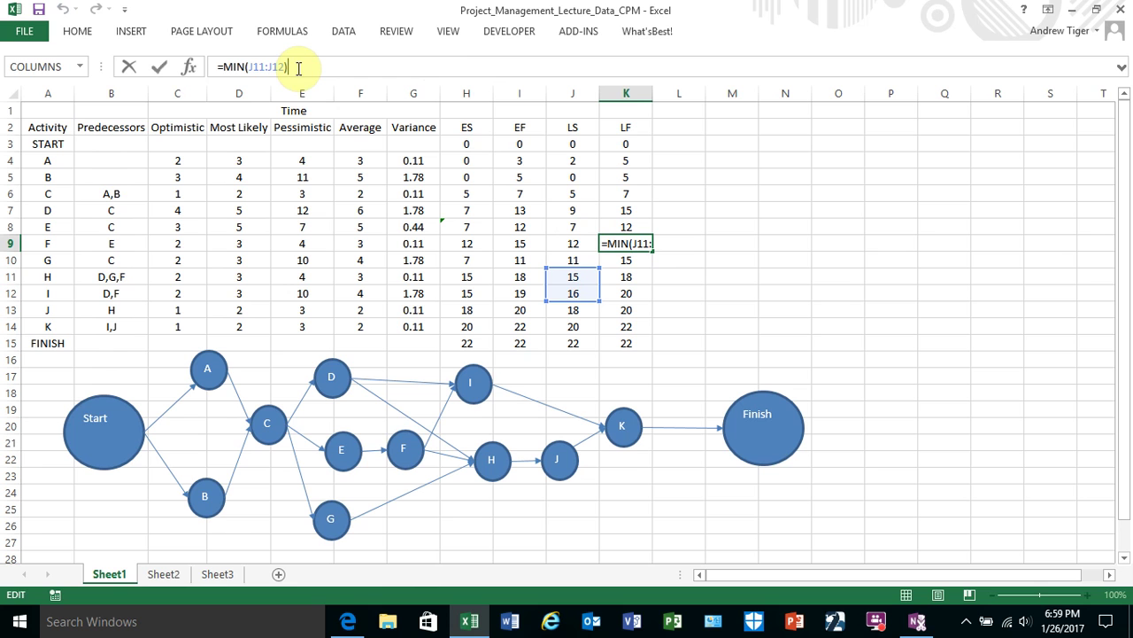
{"action": "key", "text": "ctrl+Return"}
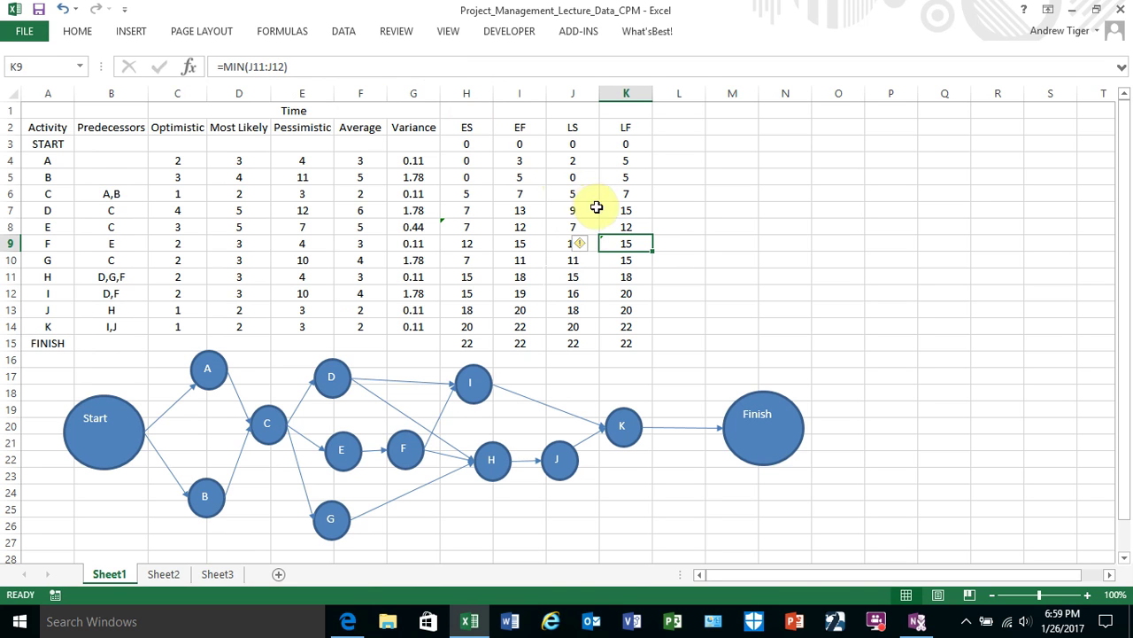
{"action": "left_click", "coordinate": [610, 228]}
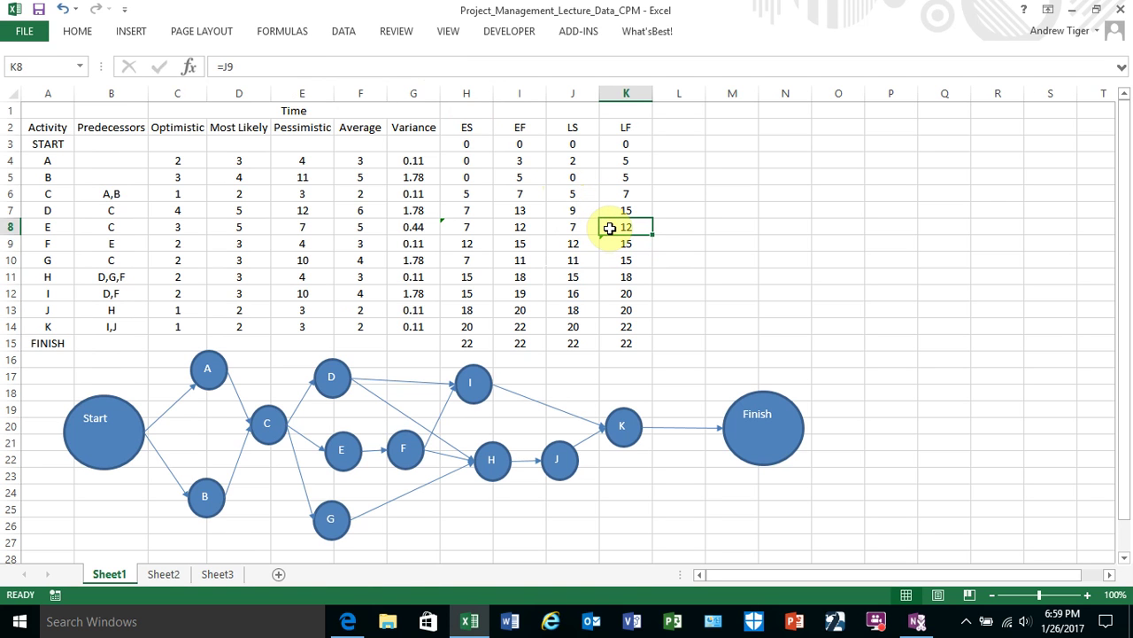
{"action": "left_click", "coordinate": [438, 68]}
{"action": "key", "text": "ctrl+Return"}
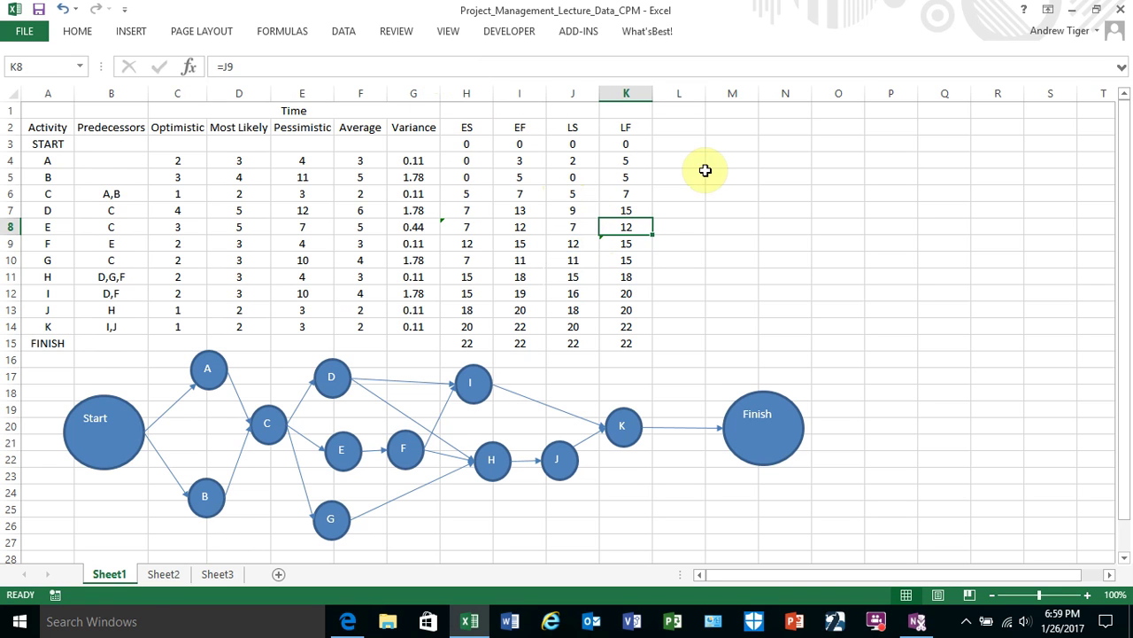
Inspect the LF formulas of activities D and C in K7 and K6 and the successor LS cells they compare
{"action": "left_click", "coordinate": [638, 211]}
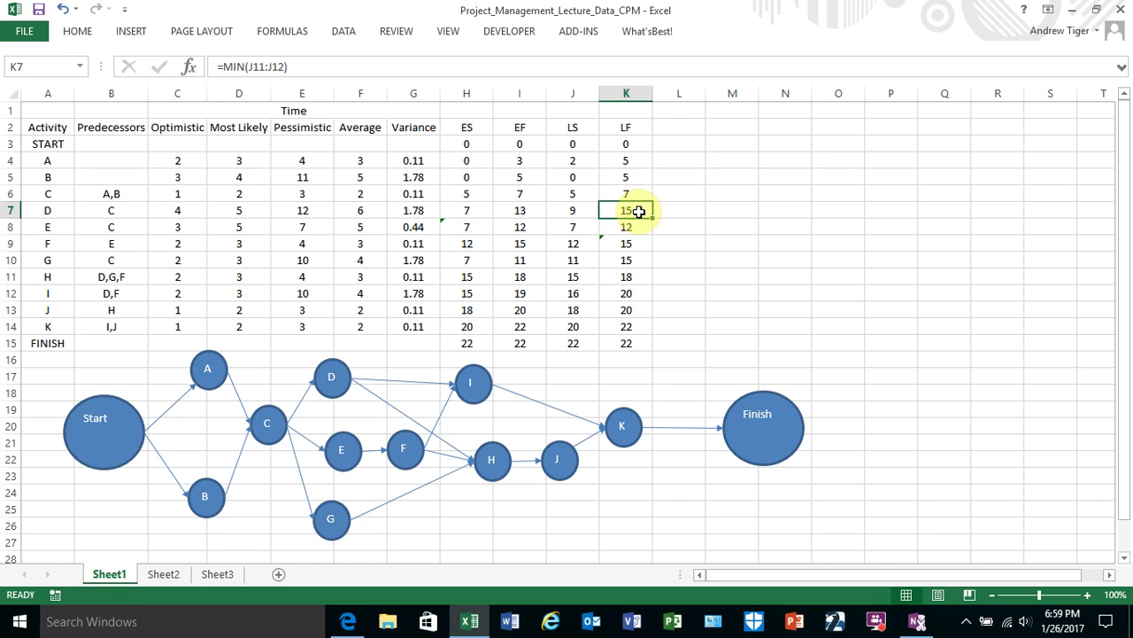
{"action": "left_click", "coordinate": [419, 66]}
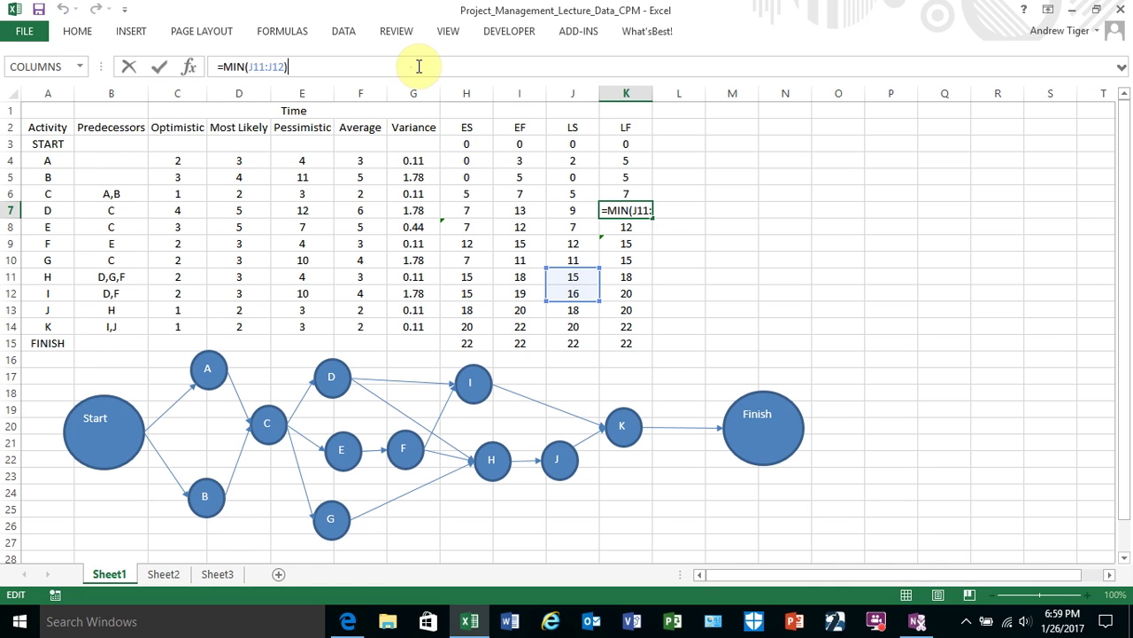
{"action": "key", "text": "Return"}
{"action": "left_click", "coordinate": [622, 194]}
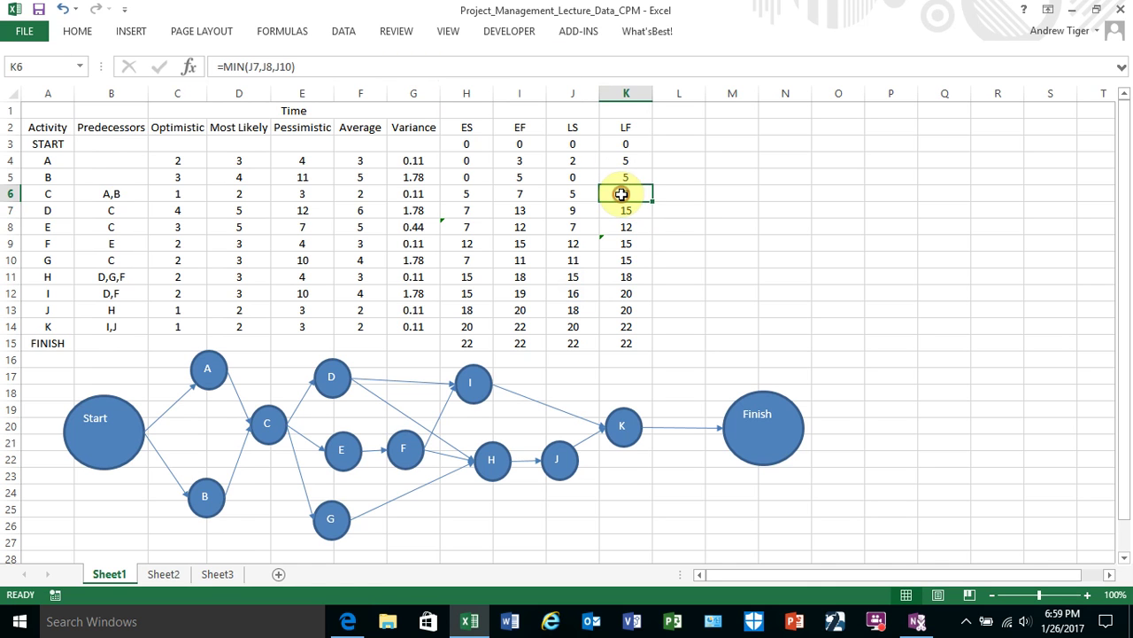
{"action": "left_click", "coordinate": [328, 68]}
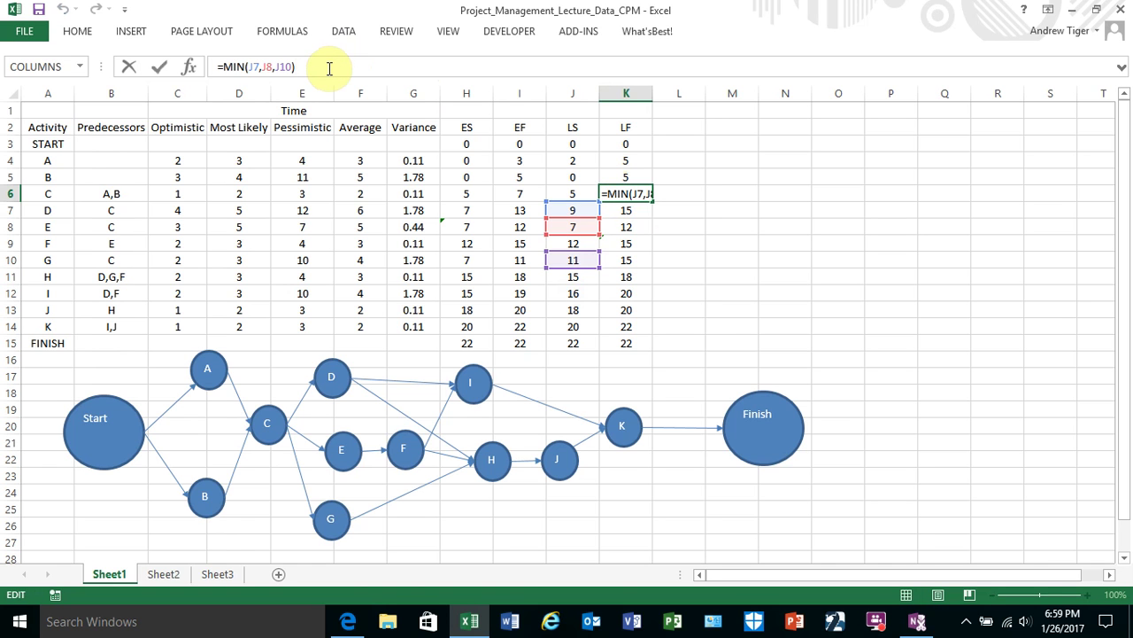
{"action": "key", "text": "Escape"}
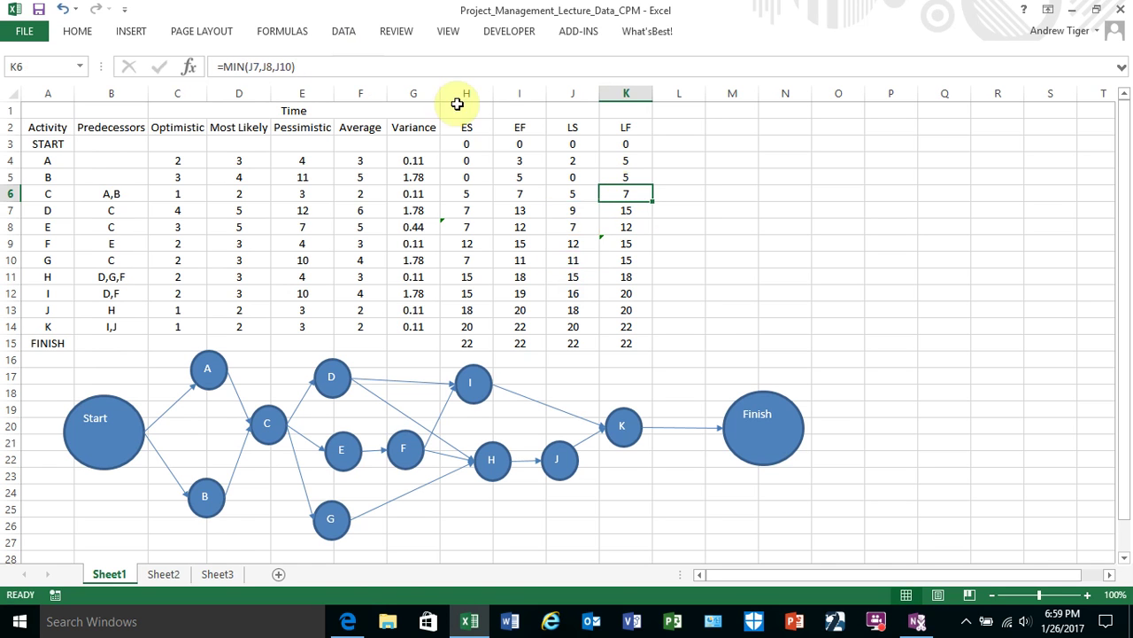
Inspect the LF formulas of activities B and A in K5 and K4 and the LS cell of activity C they reference
{"action": "left_click", "coordinate": [618, 176]}
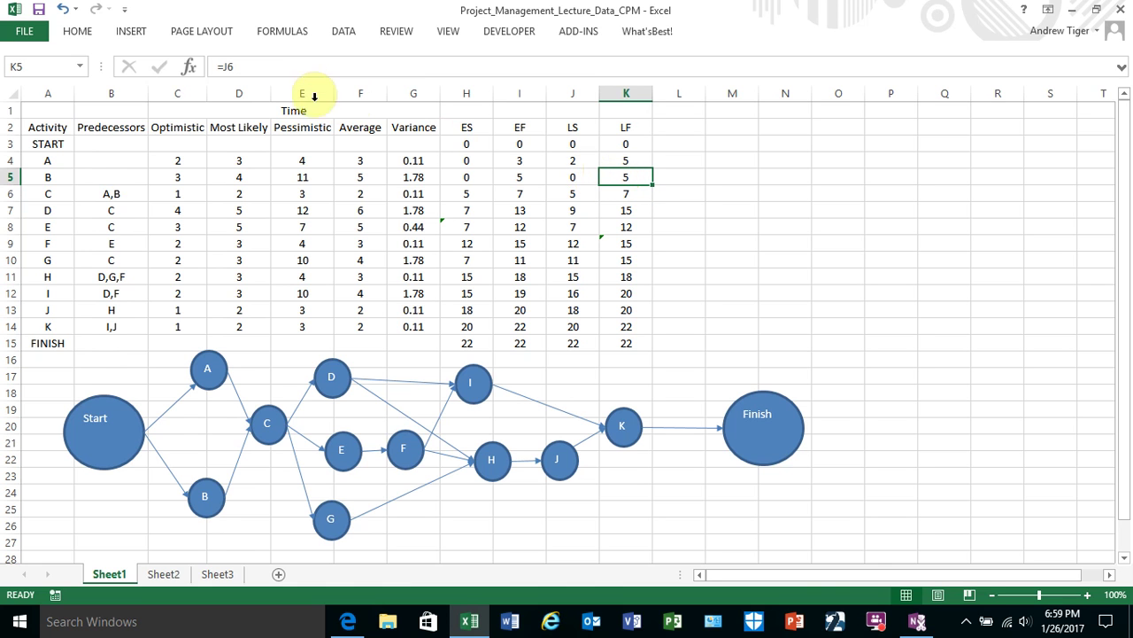
{"action": "left_click", "coordinate": [296, 67]}
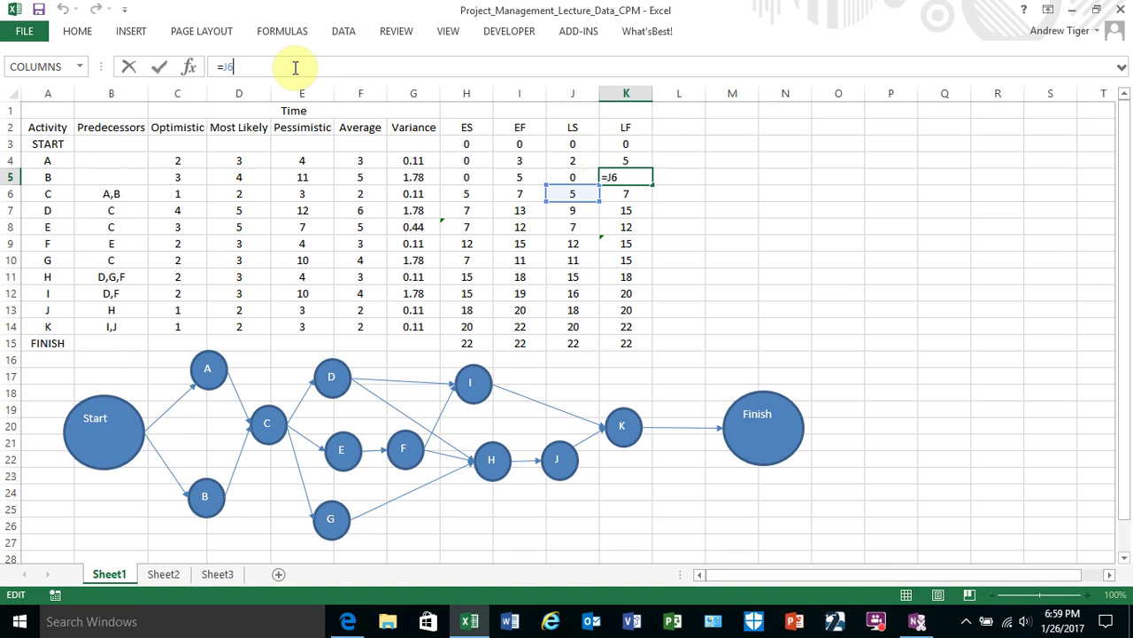
{"action": "key", "text": "Escape"}
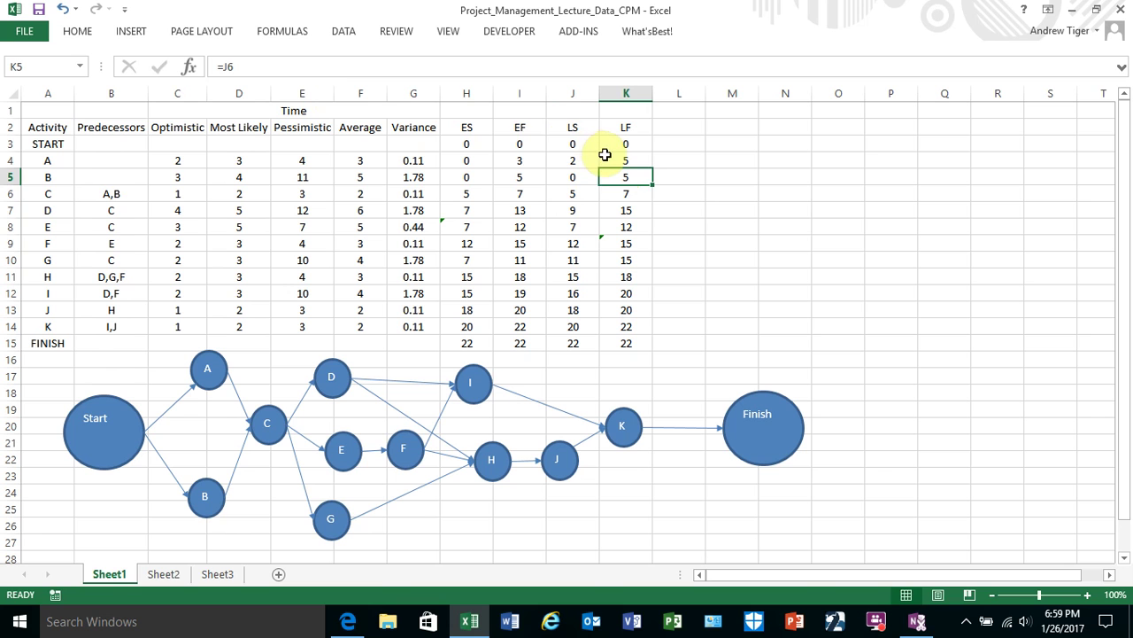
{"action": "left_click", "coordinate": [605, 156]}
{"action": "left_click", "coordinate": [469, 74]}
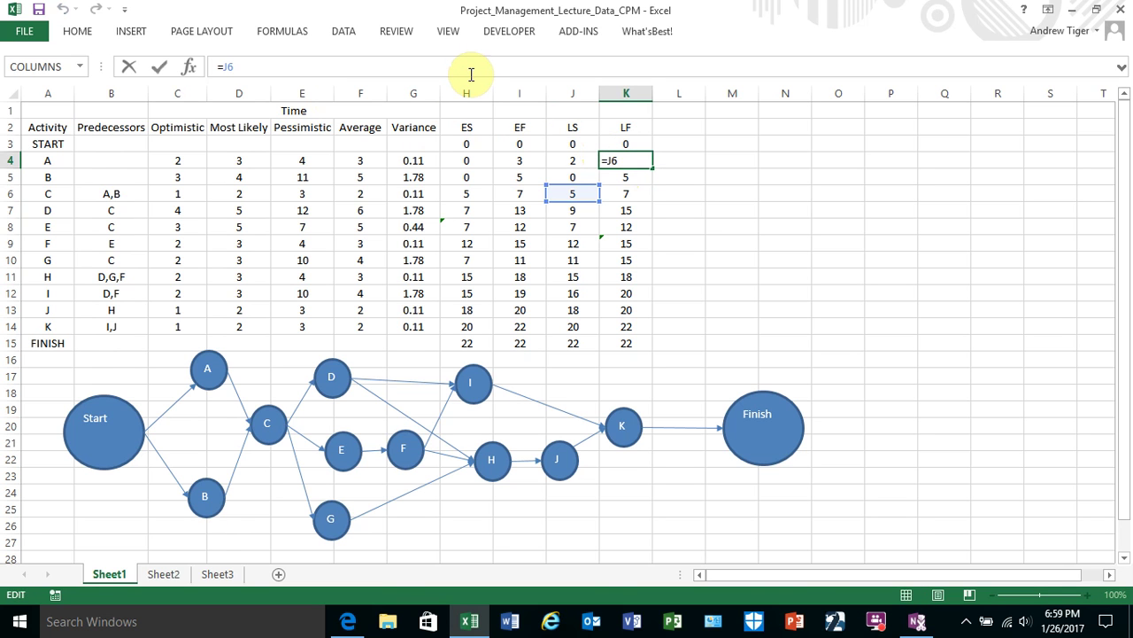
{"action": "key", "text": "Escape"}
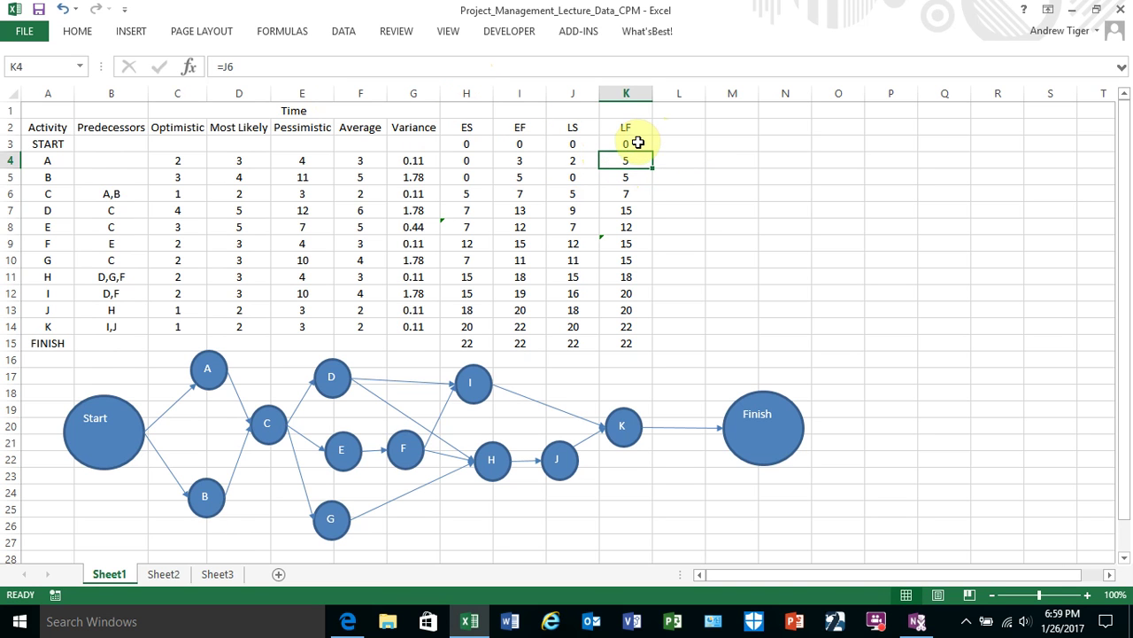
Inspect the LF formula of START in K3 and the LS cells of activities A and B it compares
{"action": "left_click", "coordinate": [638, 143]}
{"action": "left_click", "coordinate": [499, 69]}
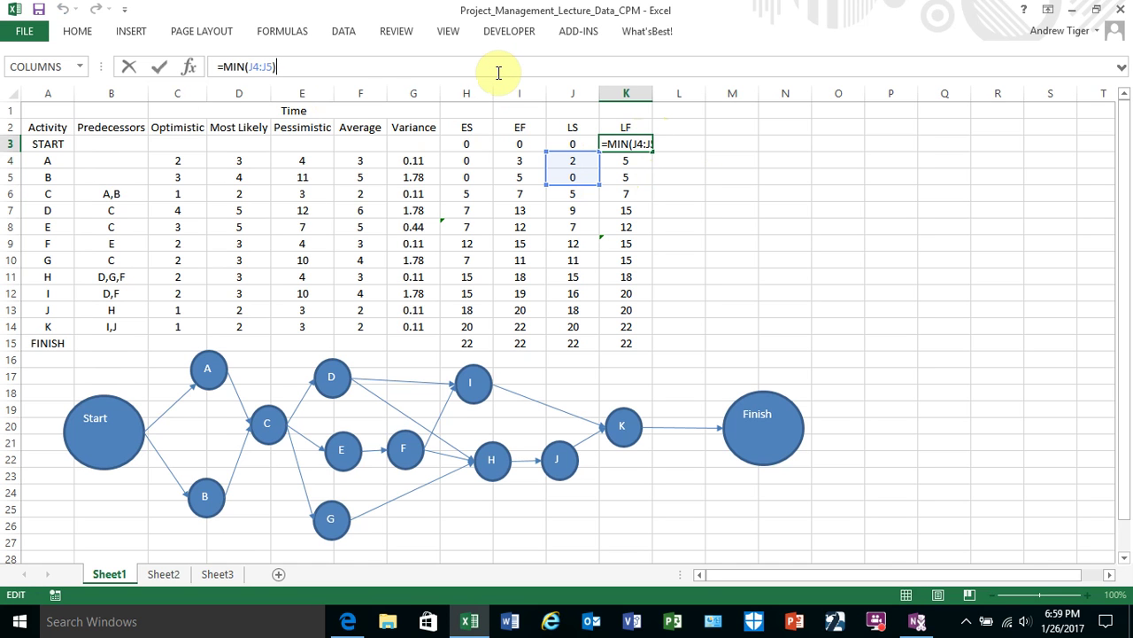
{"action": "key", "text": "Escape"}
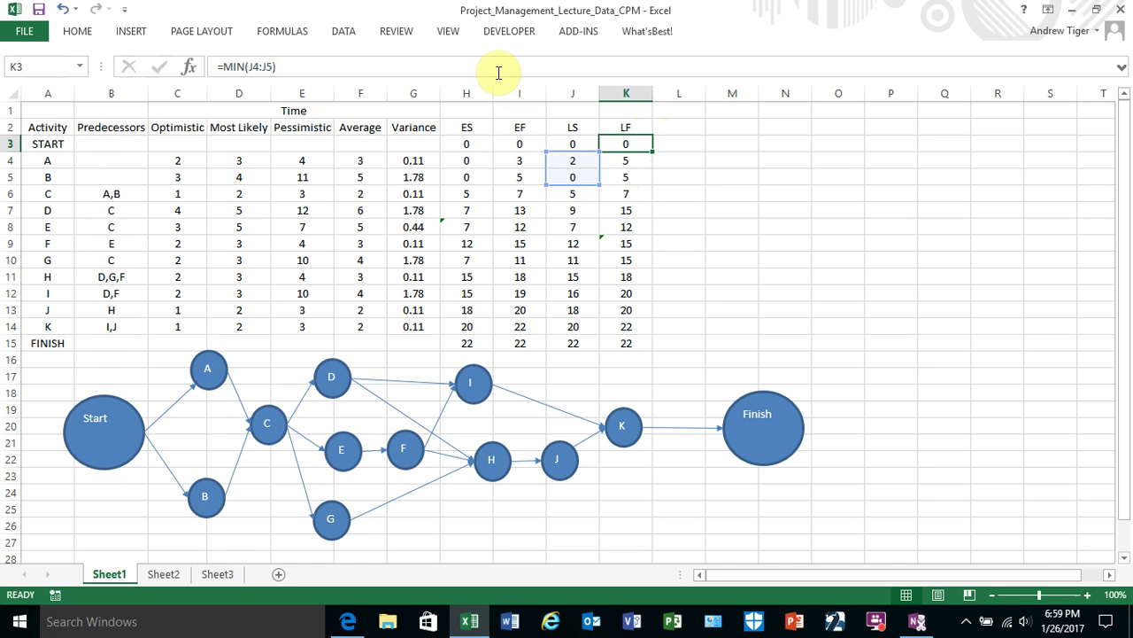
{"action": "left_click", "coordinate": [751, 224]}
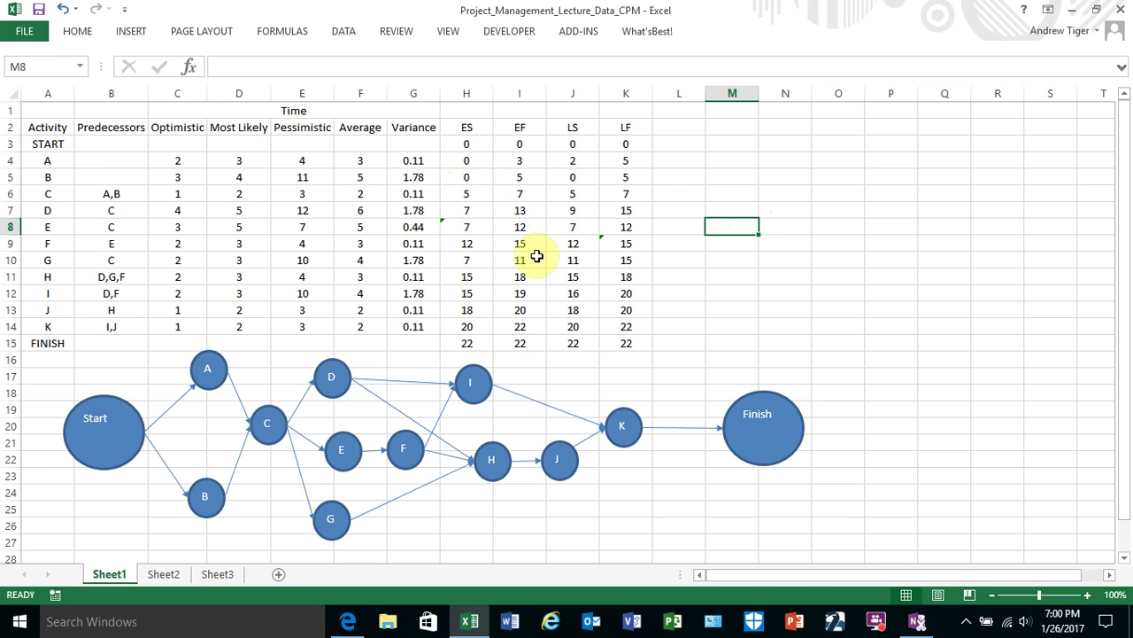
Add the column header Slack in L2, next to the LF column
{"action": "left_click", "coordinate": [681, 132]}
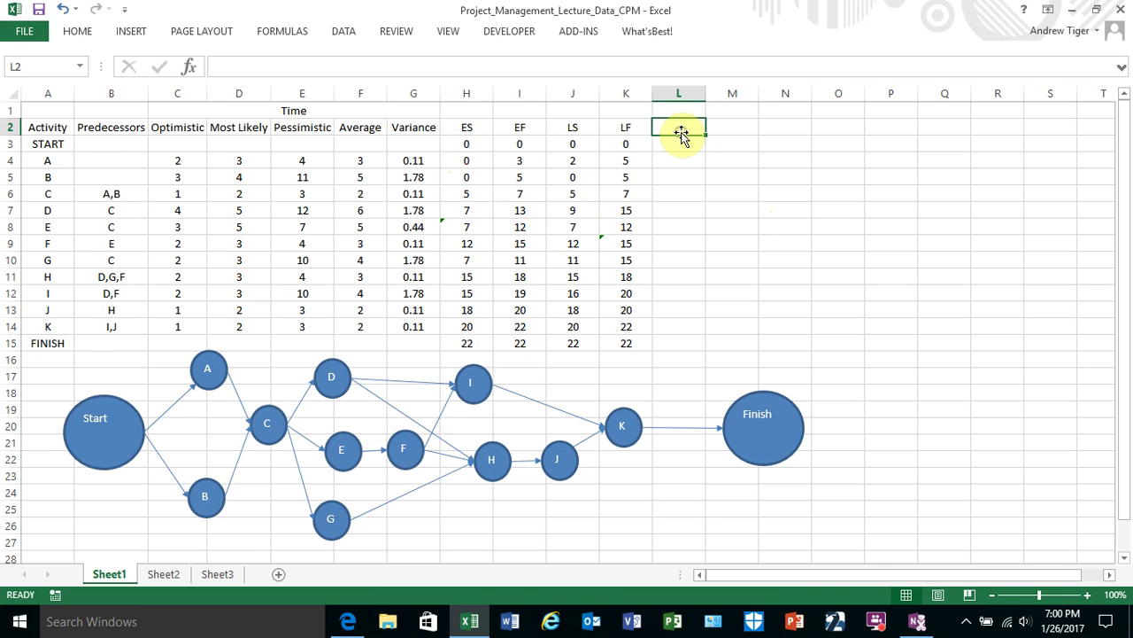
{"action": "type", "text": "Slack"}
{"action": "key", "text": "Return"}
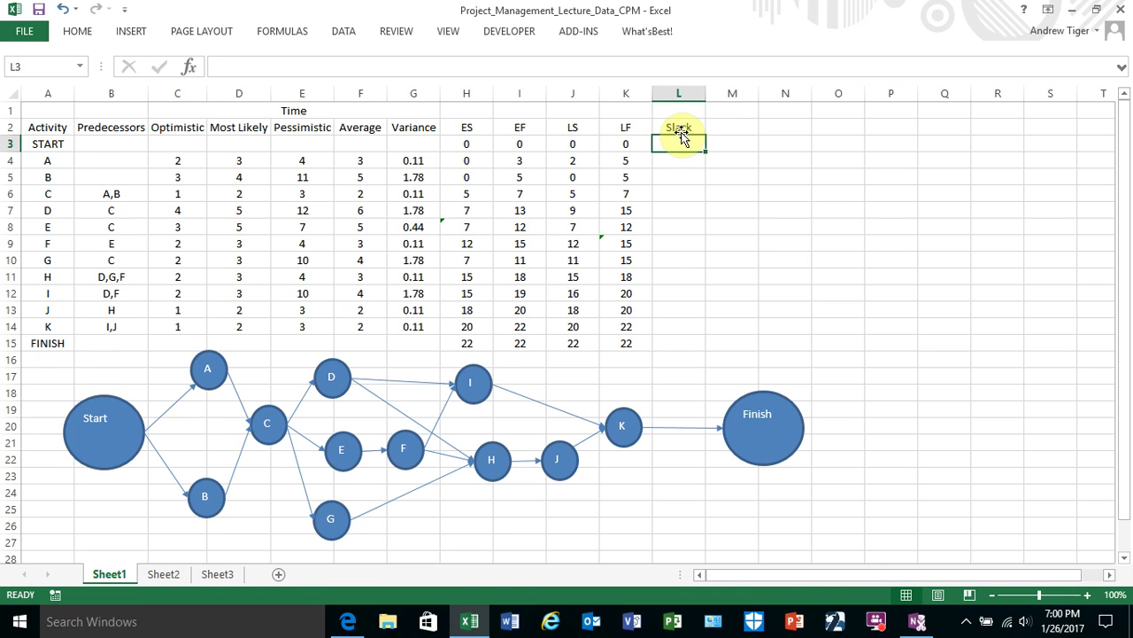
Enter =K3-I3 as the slack of START in L3 and fill the formula down through FINISH in L15
{"action": "type", "text": "="}
{"action": "left_click", "coordinate": [637, 139]}
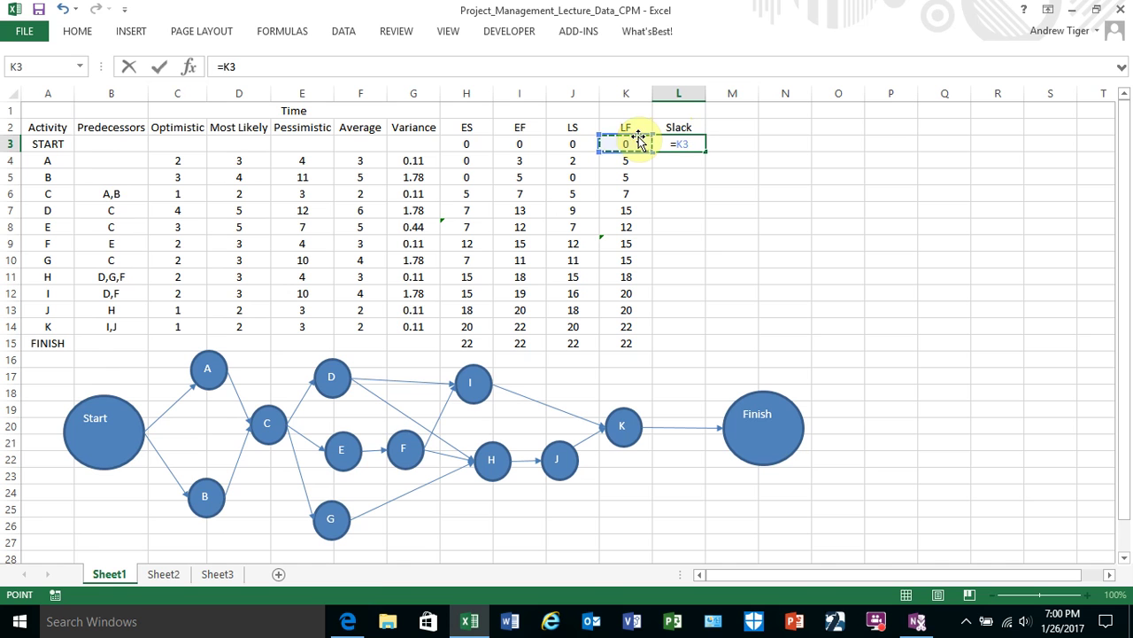
{"action": "type", "text": "-"}
{"action": "left_click", "coordinate": [518, 143]}
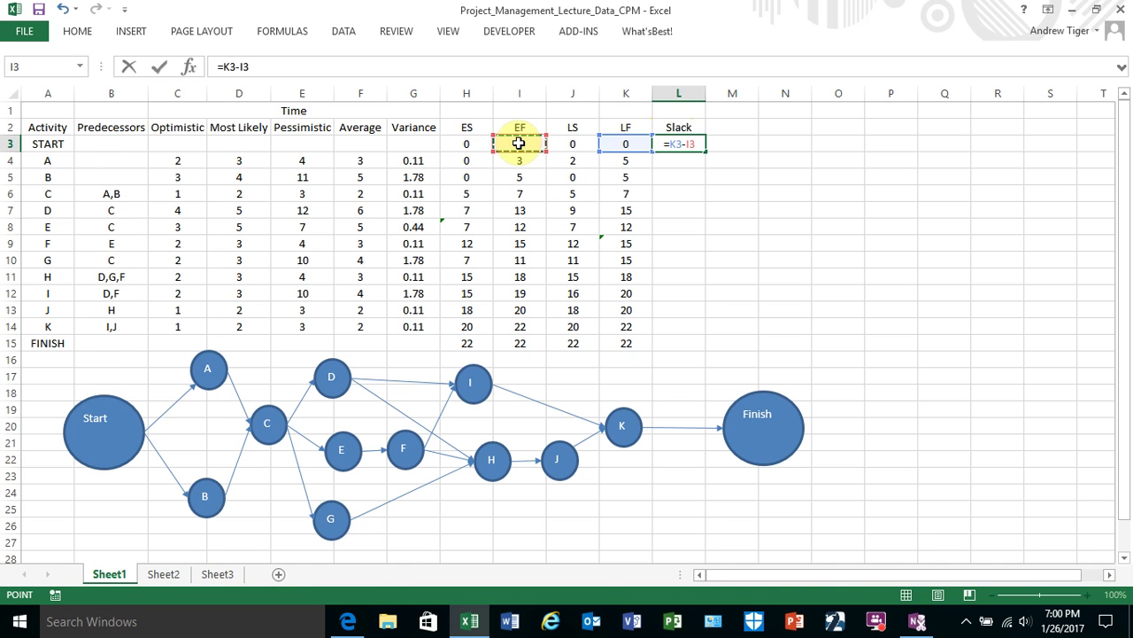
{"action": "key", "text": "Return"}
{"action": "left_click", "coordinate": [663, 145]}
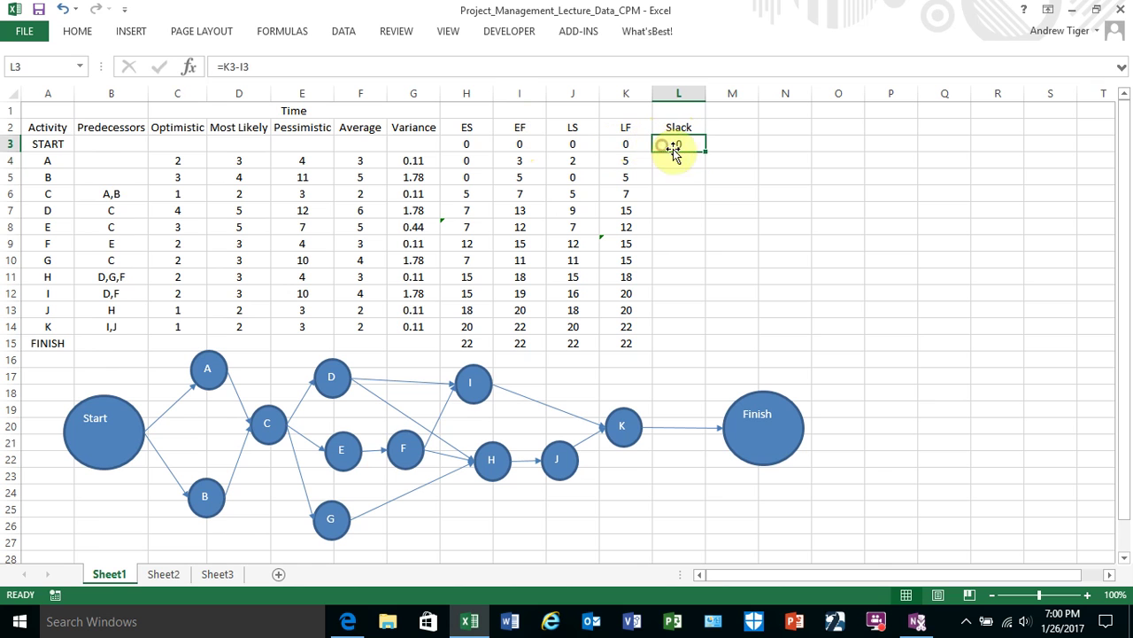
{"action": "left_click_drag", "start_coordinate": [707, 154], "coordinate": [699, 349]}
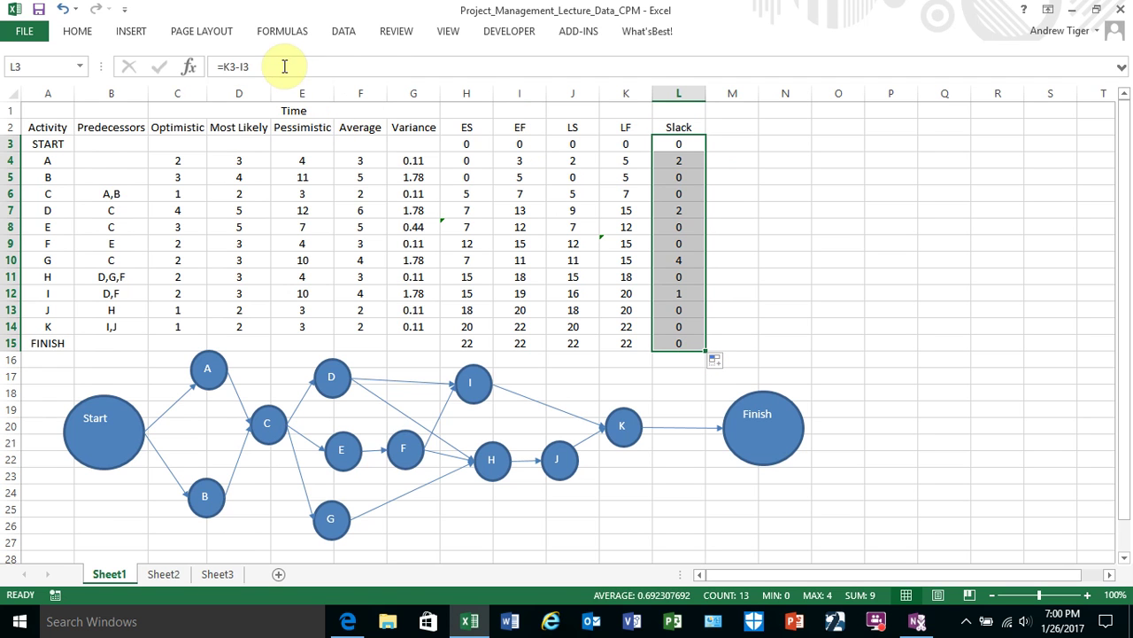
Start a new conditional formatting rule for the slack values in L3:L15 that targets only cells with a value equal to 0
{"action": "left_click", "coordinate": [85, 39]}
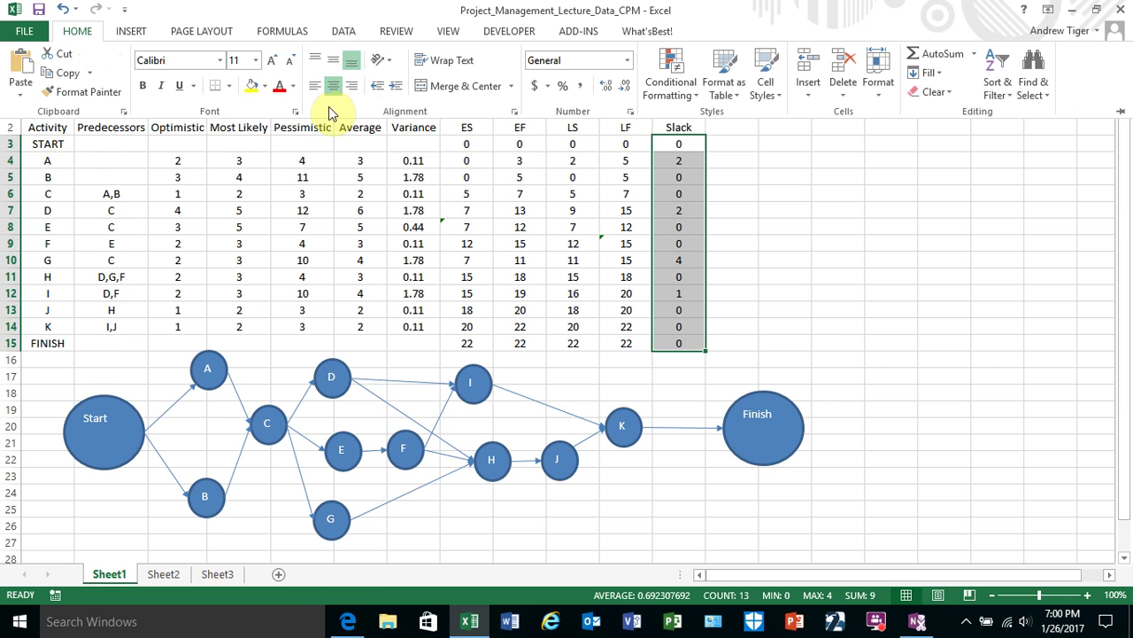
{"action": "left_click", "coordinate": [650, 83]}
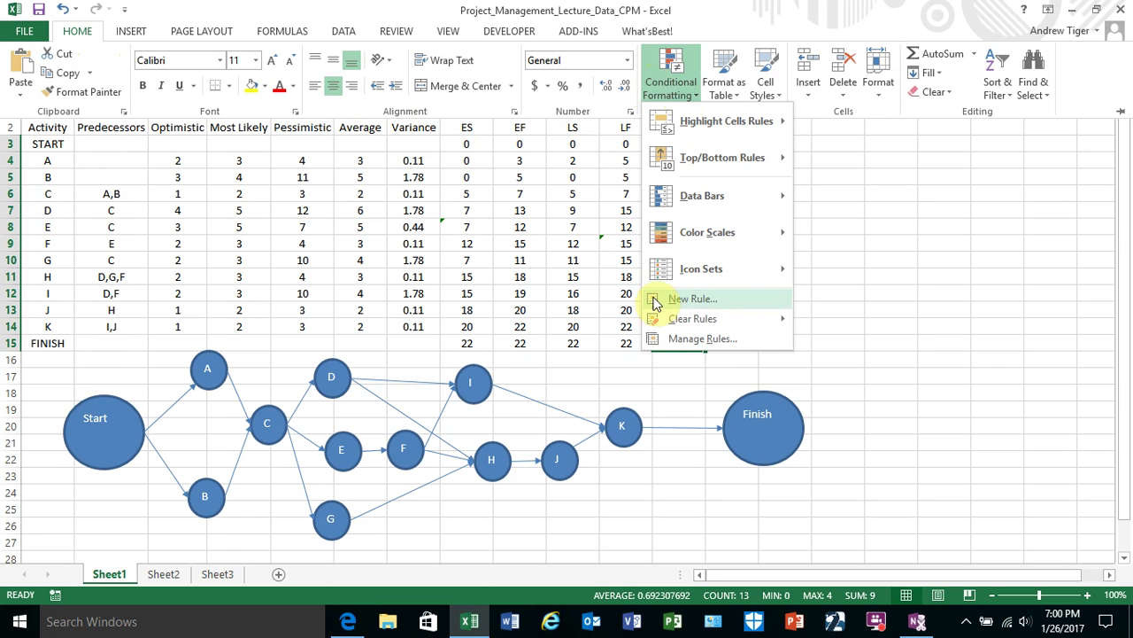
{"action": "left_click", "coordinate": [676, 310]}
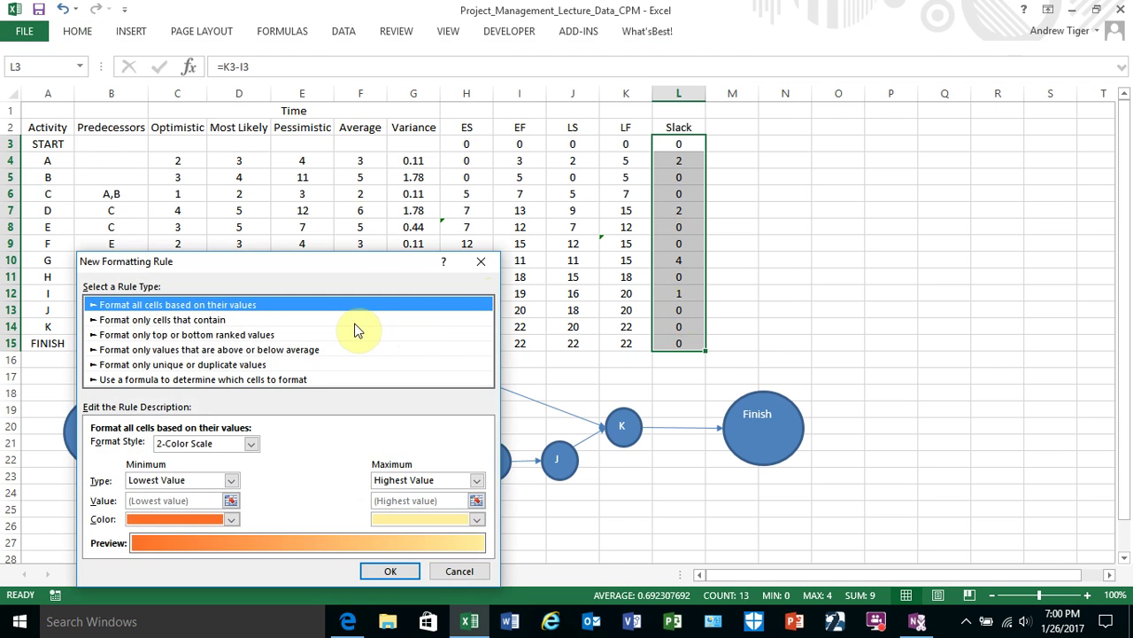
{"action": "left_click", "coordinate": [354, 322]}
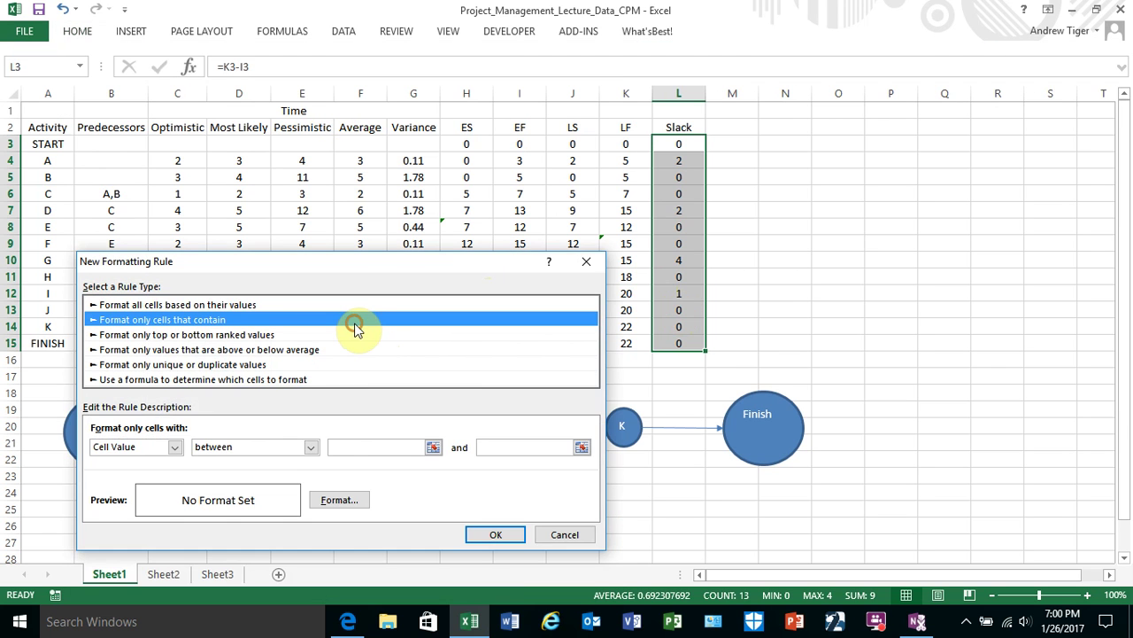
{"action": "left_click", "coordinate": [311, 447]}
{"action": "left_click", "coordinate": [258, 485]}
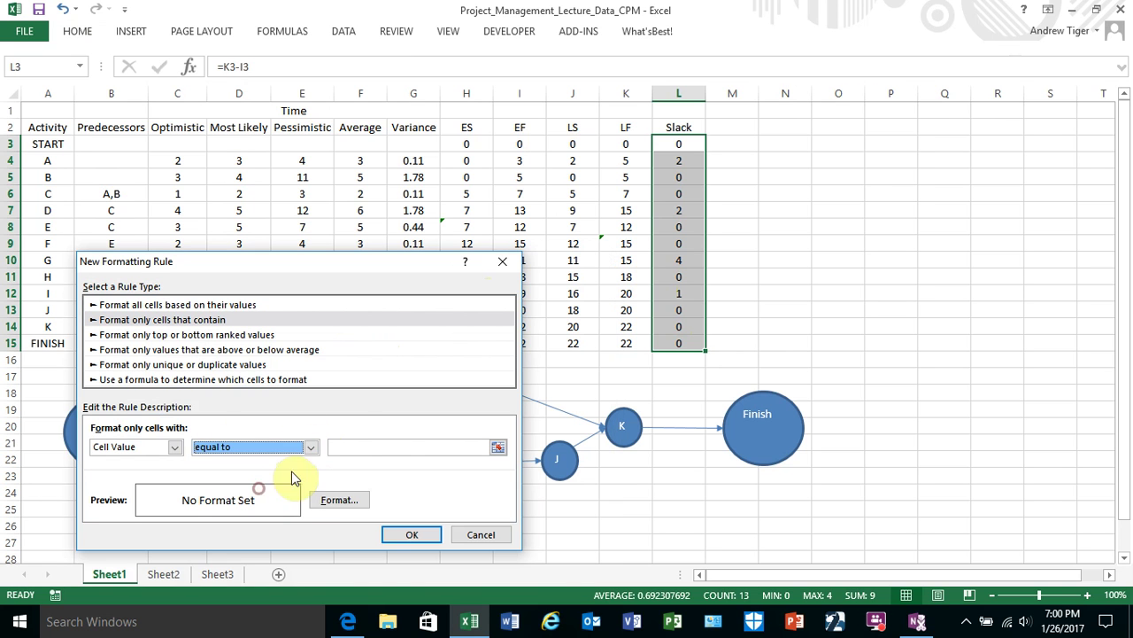
{"action": "left_click", "coordinate": [356, 445]}
{"action": "type", "text": "0"}
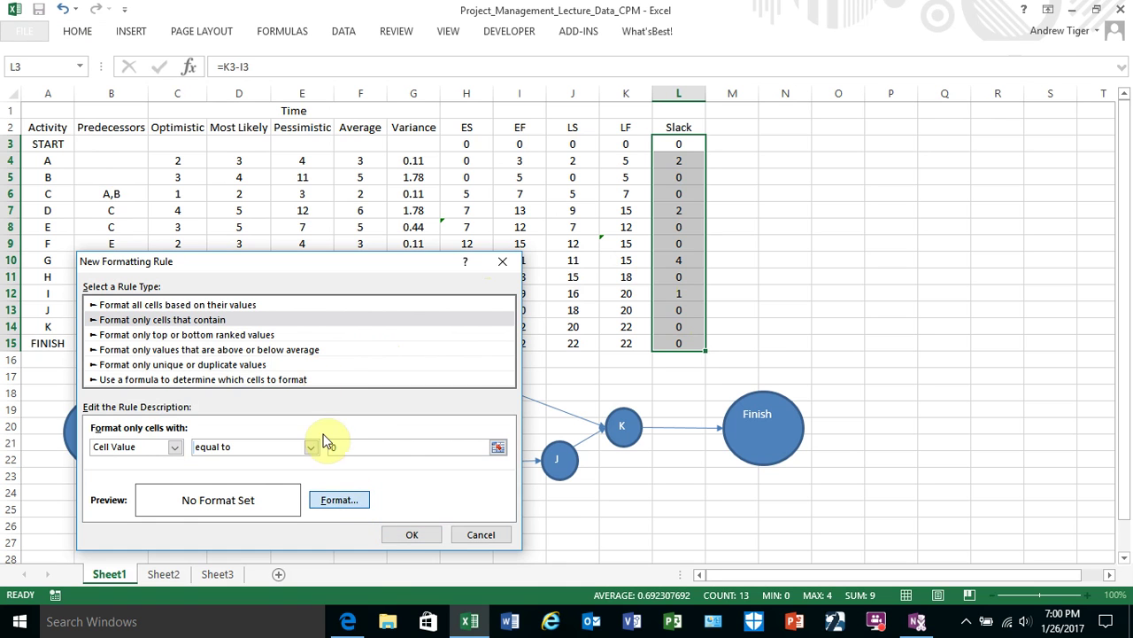
Give the zero-slack rule a red background fill and apply it to the Slack column
{"action": "left_click", "coordinate": [341, 501]}
{"action": "left_click", "coordinate": [337, 501]}
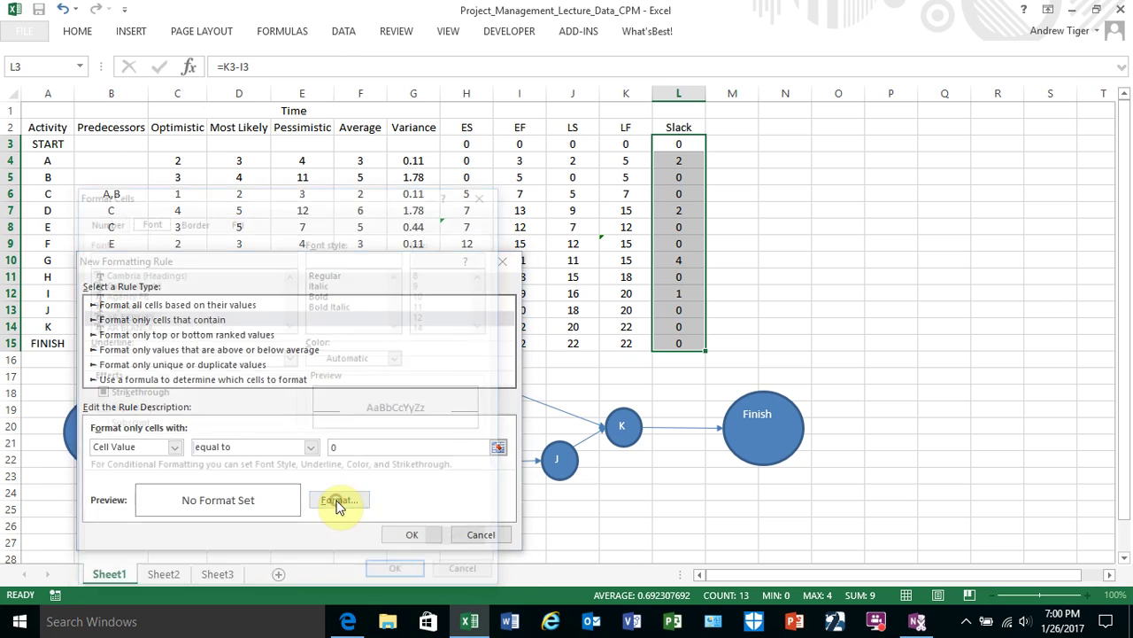
{"action": "left_click", "coordinate": [238, 221]}
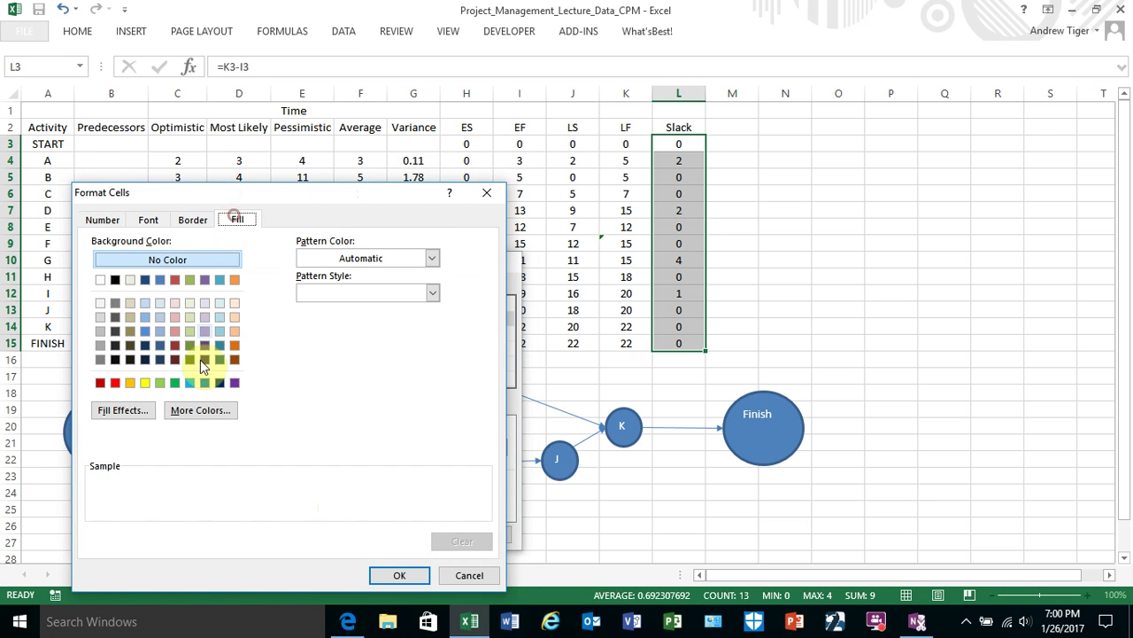
{"action": "left_click", "coordinate": [115, 382]}
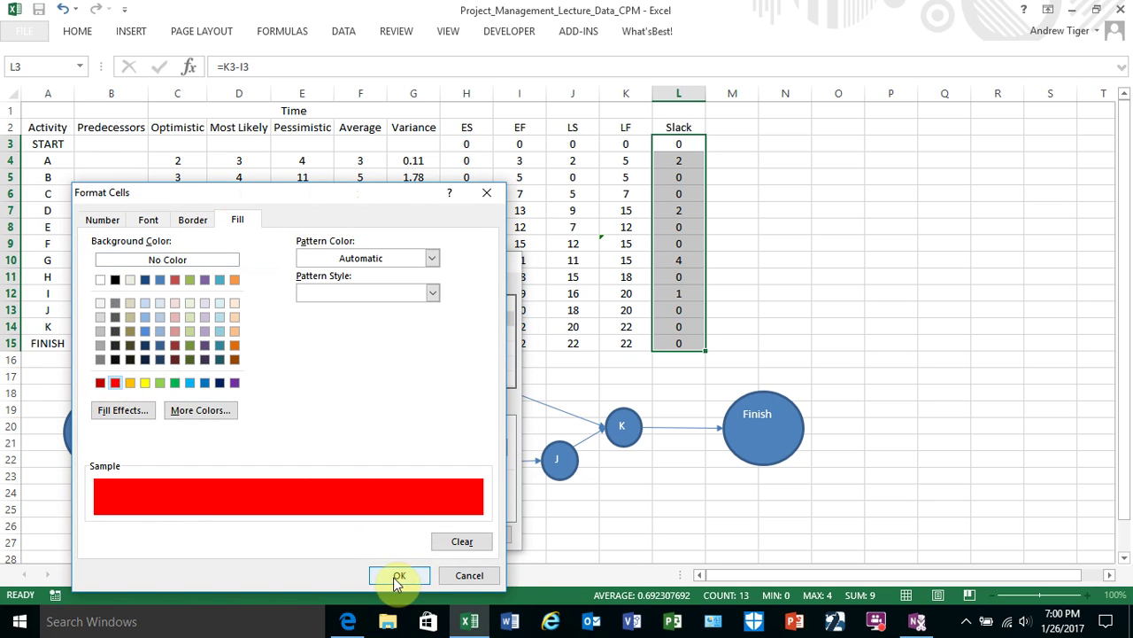
{"action": "left_click", "coordinate": [399, 575]}
{"action": "left_click", "coordinate": [410, 534]}
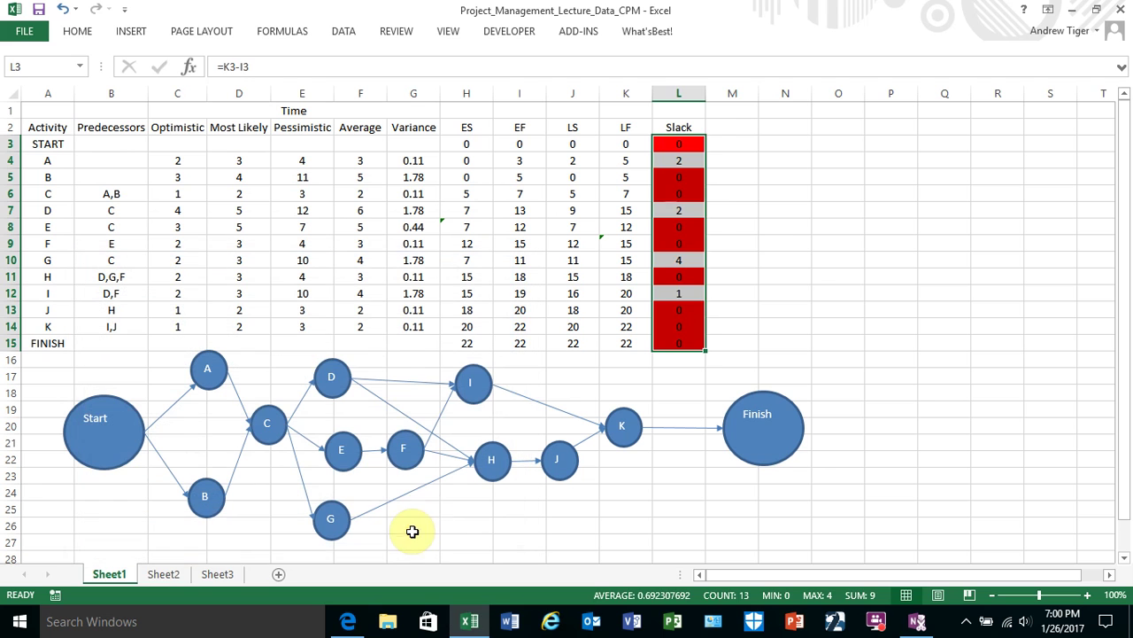
{"action": "left_click", "coordinate": [781, 256]}
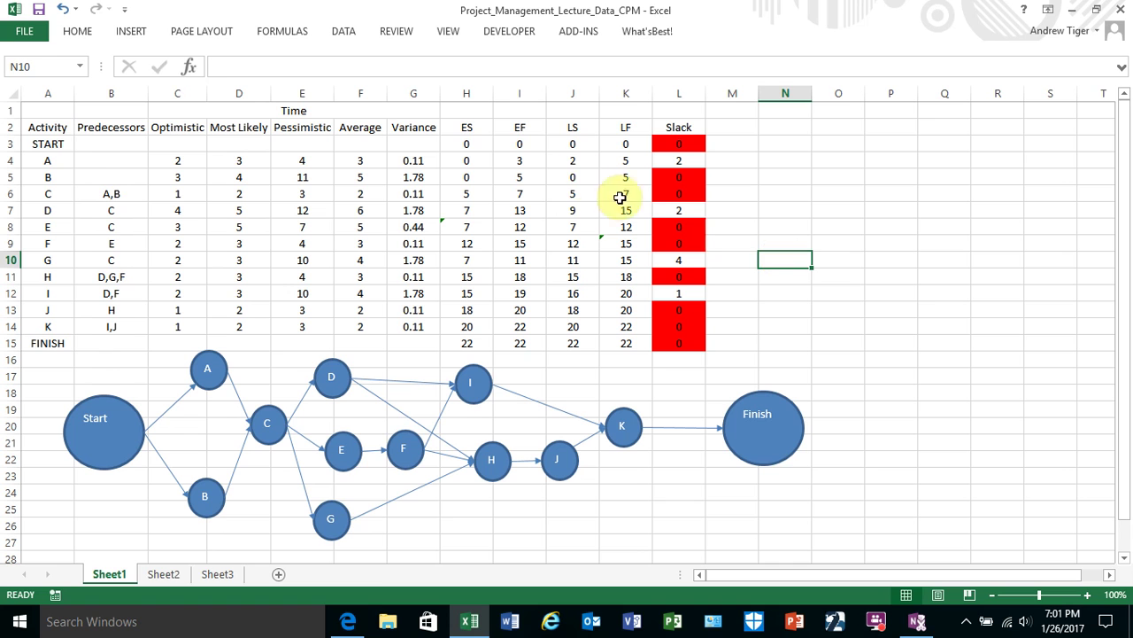
{"action": "left_click", "coordinate": [477, 127]}
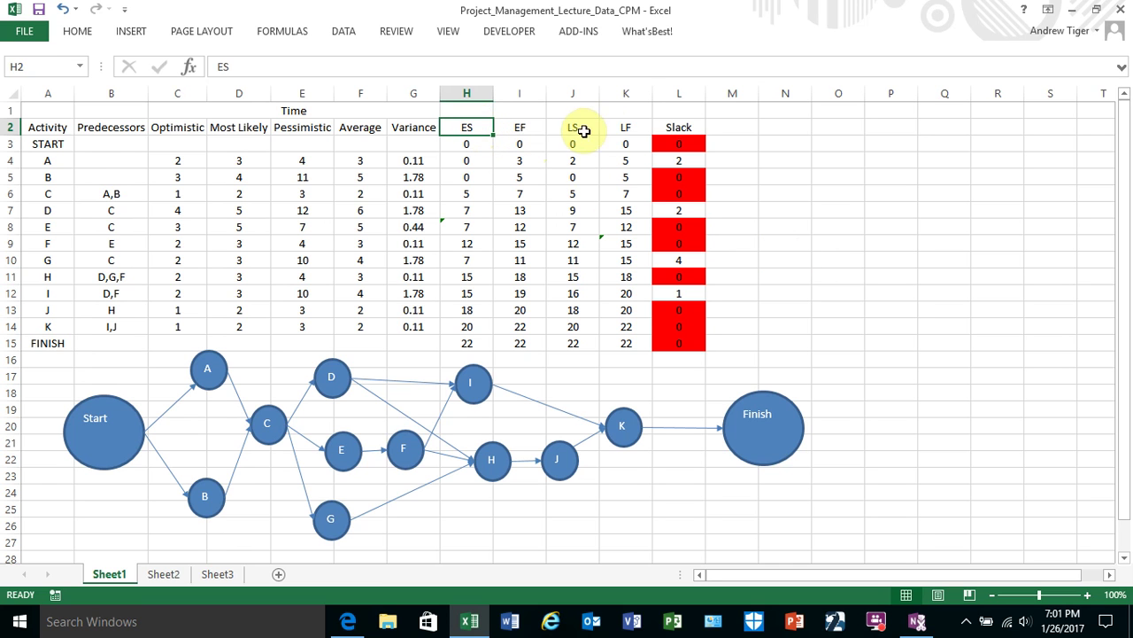
{"action": "left_click", "coordinate": [614, 128]}
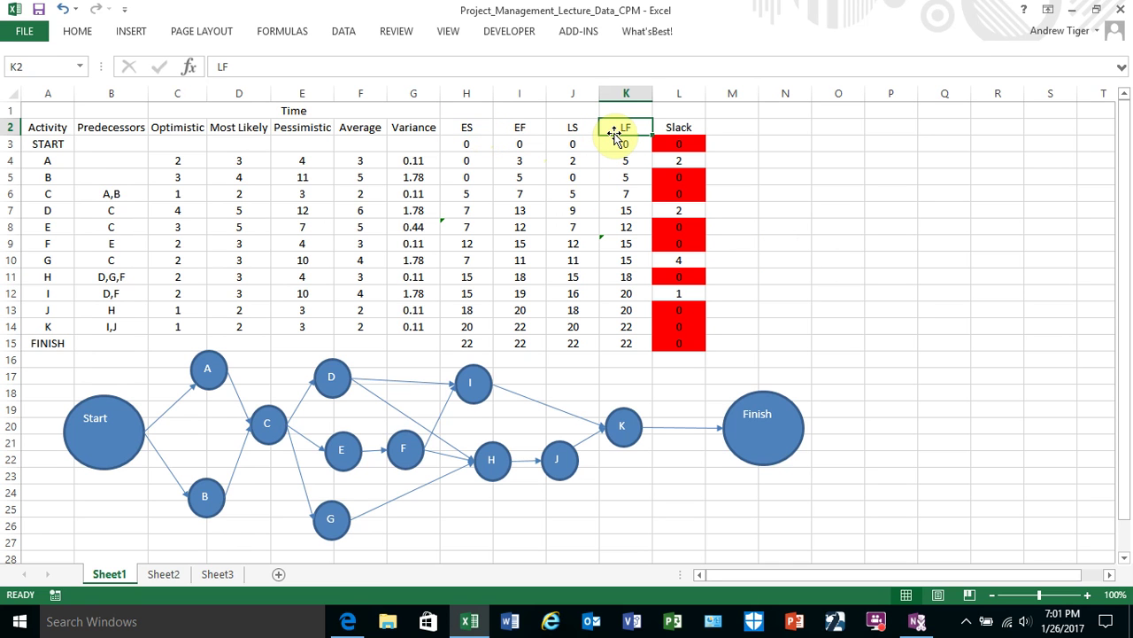